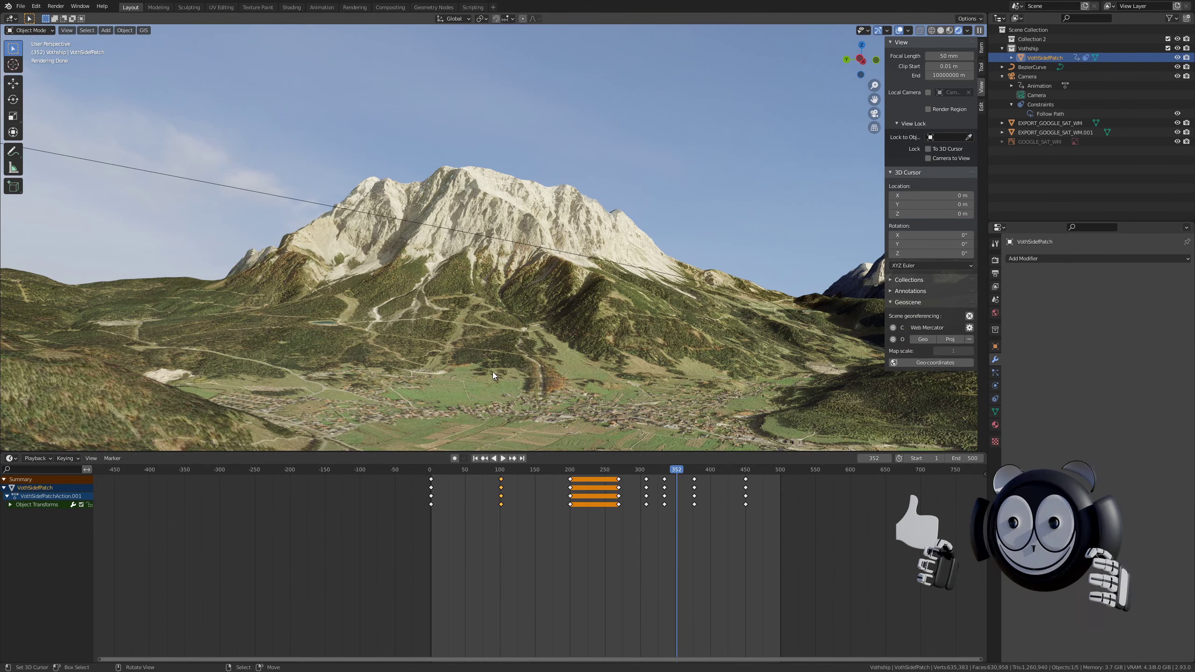
Step: Orbit in to inspect the mountains, then download BlenderGIS as a ZIP from GitHub's Code menu
middle_drag(493, 372, 524, 374)
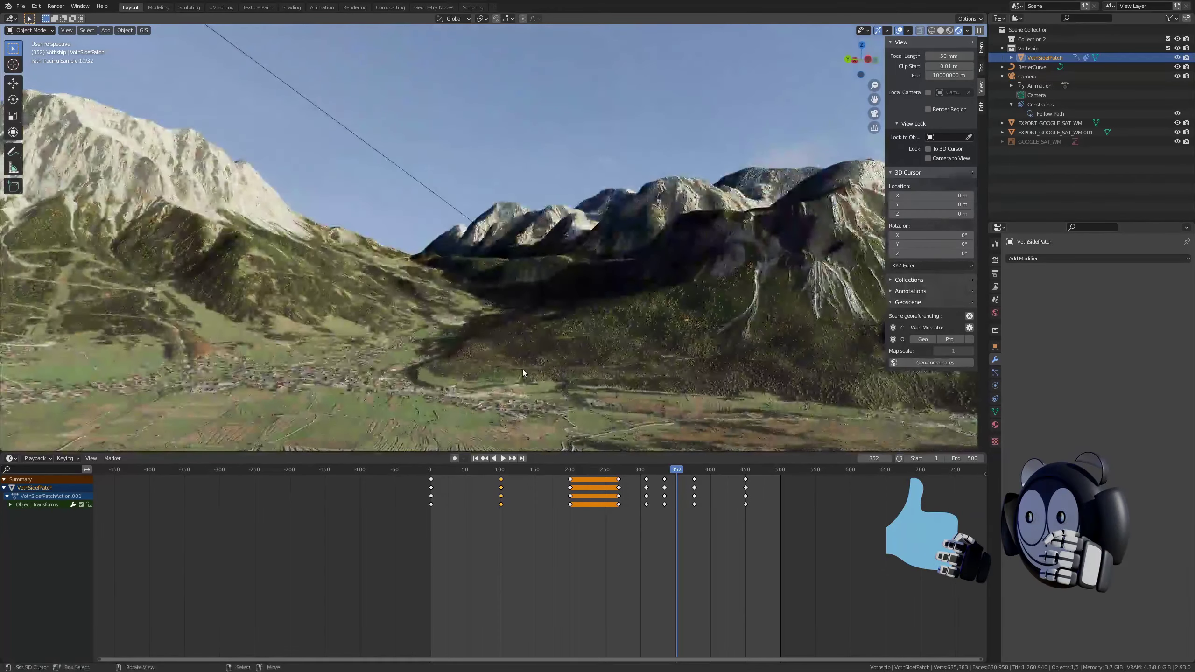
middle_drag(529, 365, 514, 363)
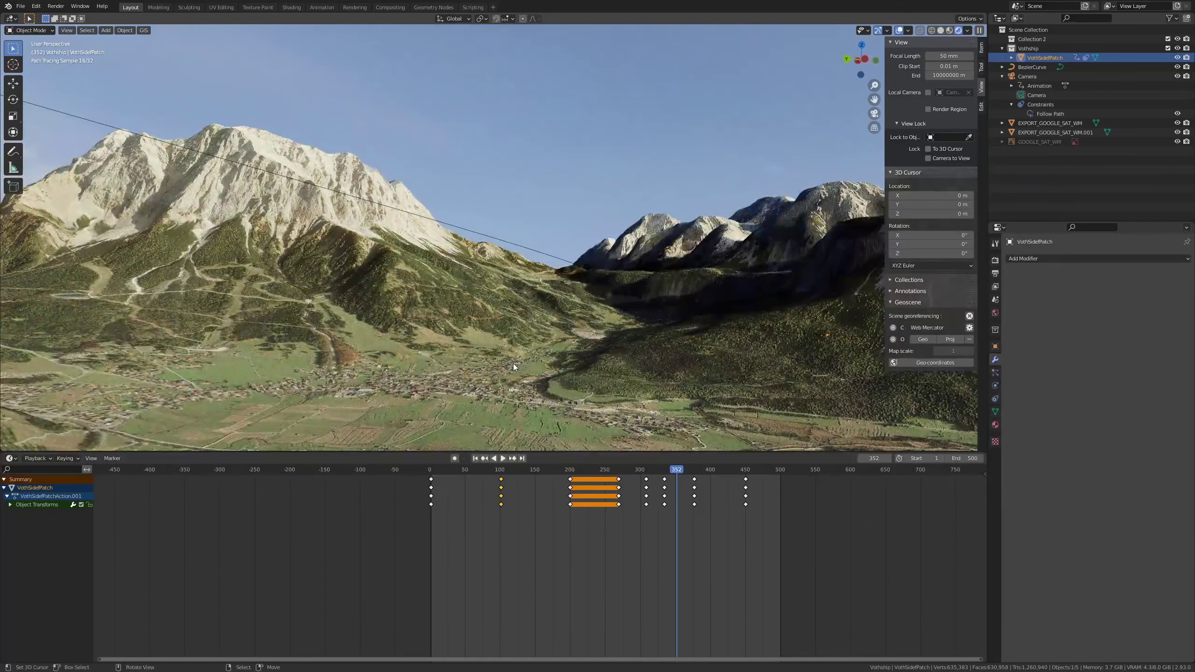
middle_drag(513, 363, 503, 376)
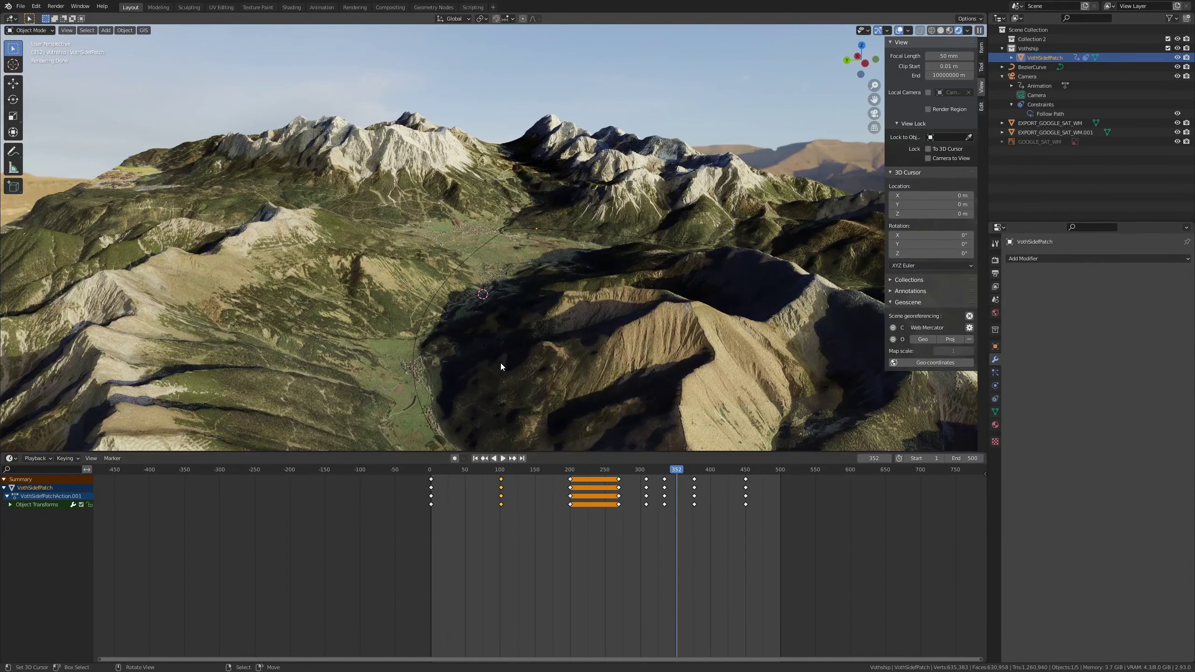
middle_drag(501, 363, 506, 363)
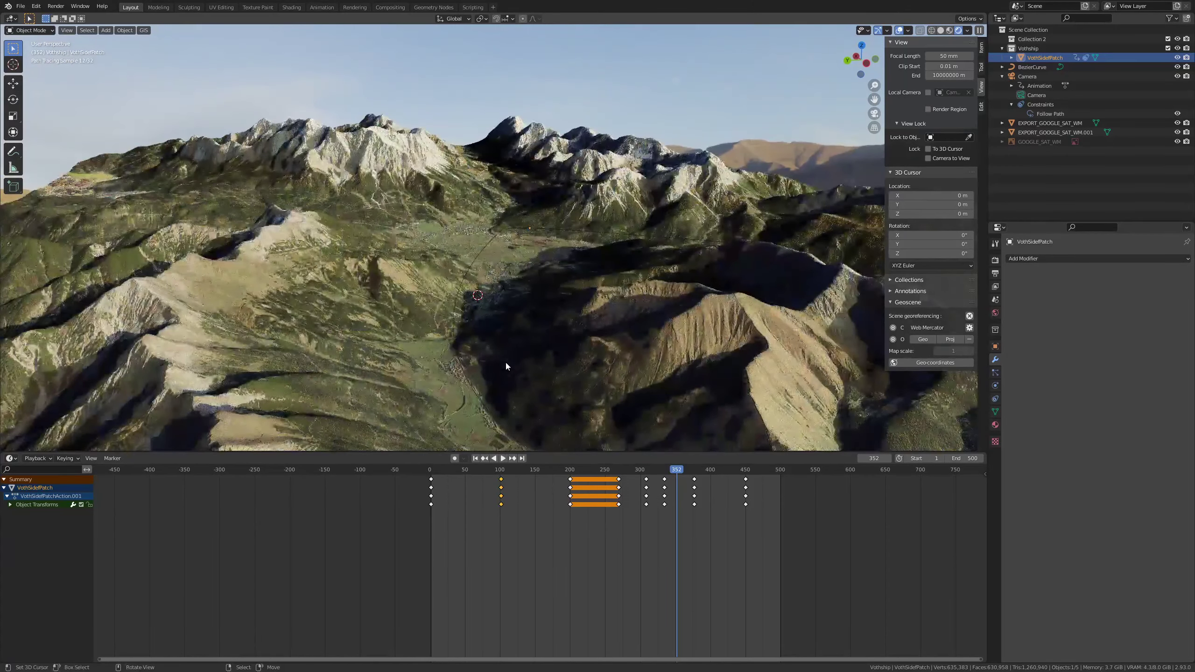
middle_drag(506, 365, 484, 364)
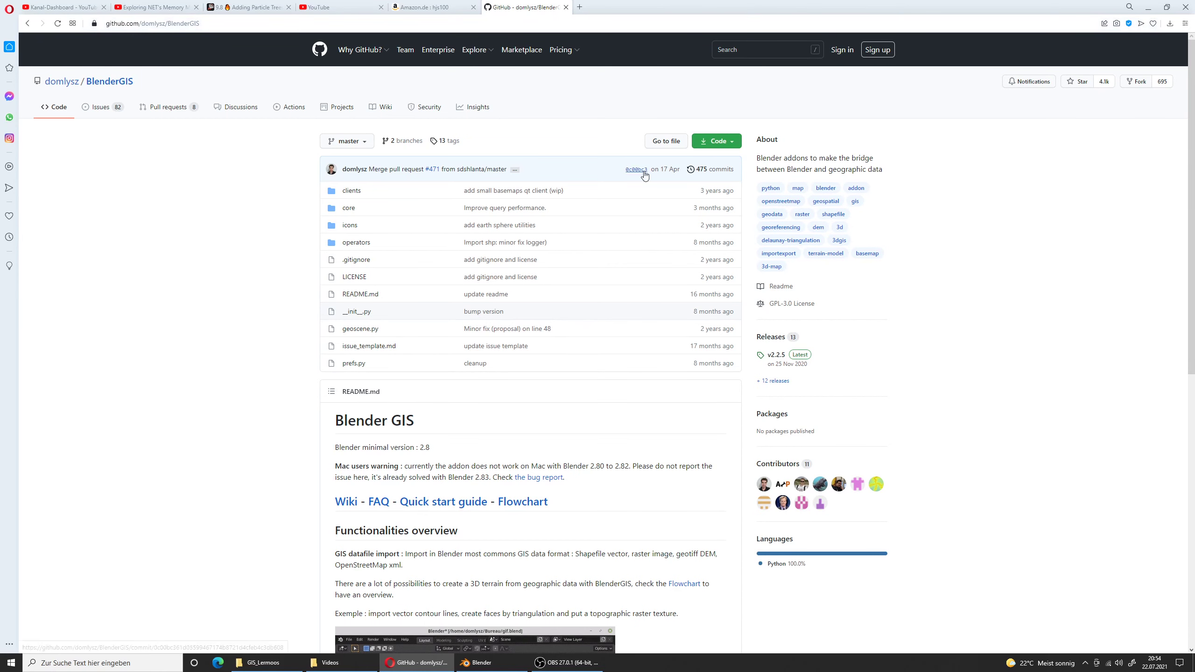
click(706, 147)
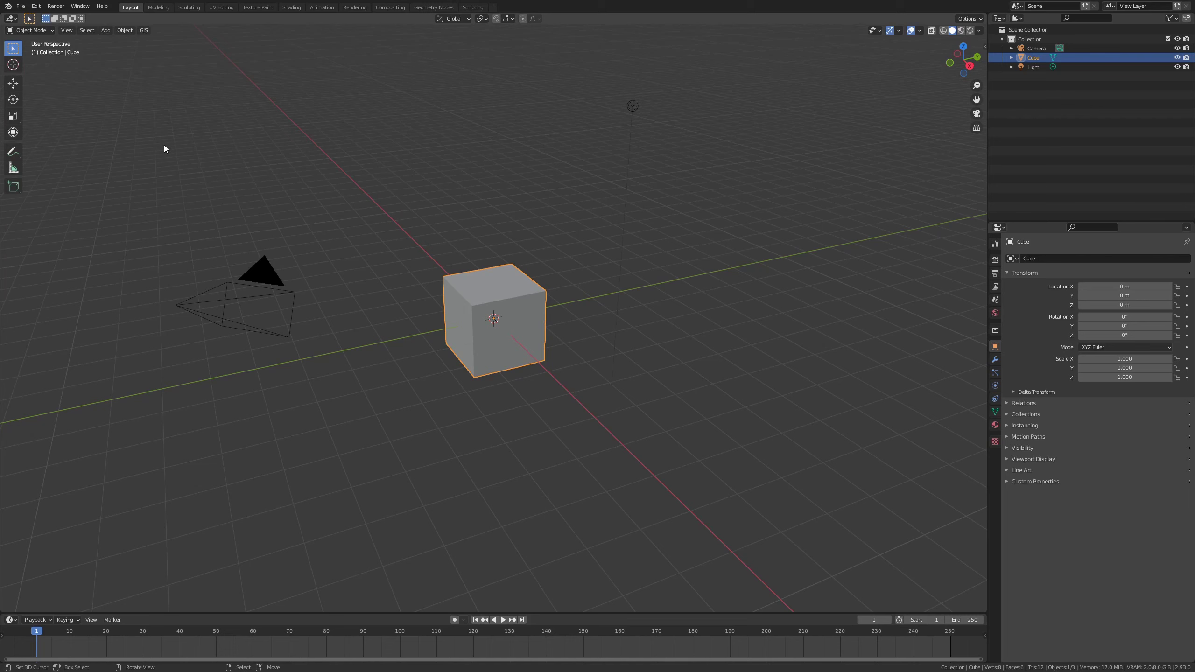
Step: In Add-ons preferences, browse to BlenderGIS-master.zip for install, then cancel the install
click(35, 8)
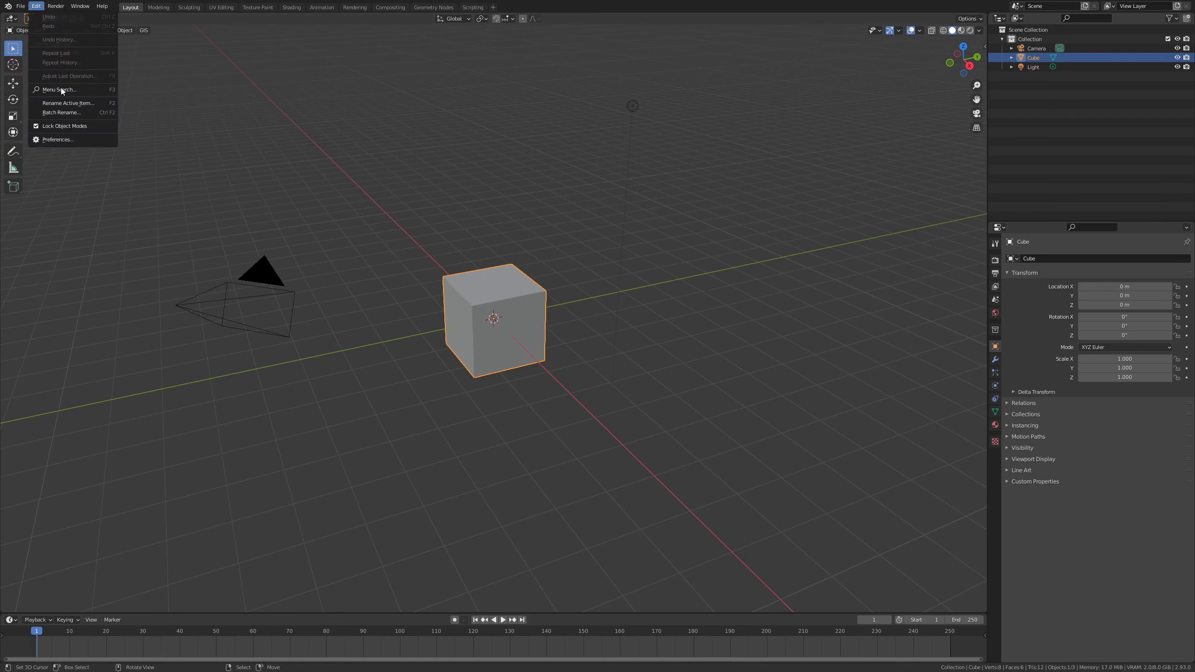
click(58, 138)
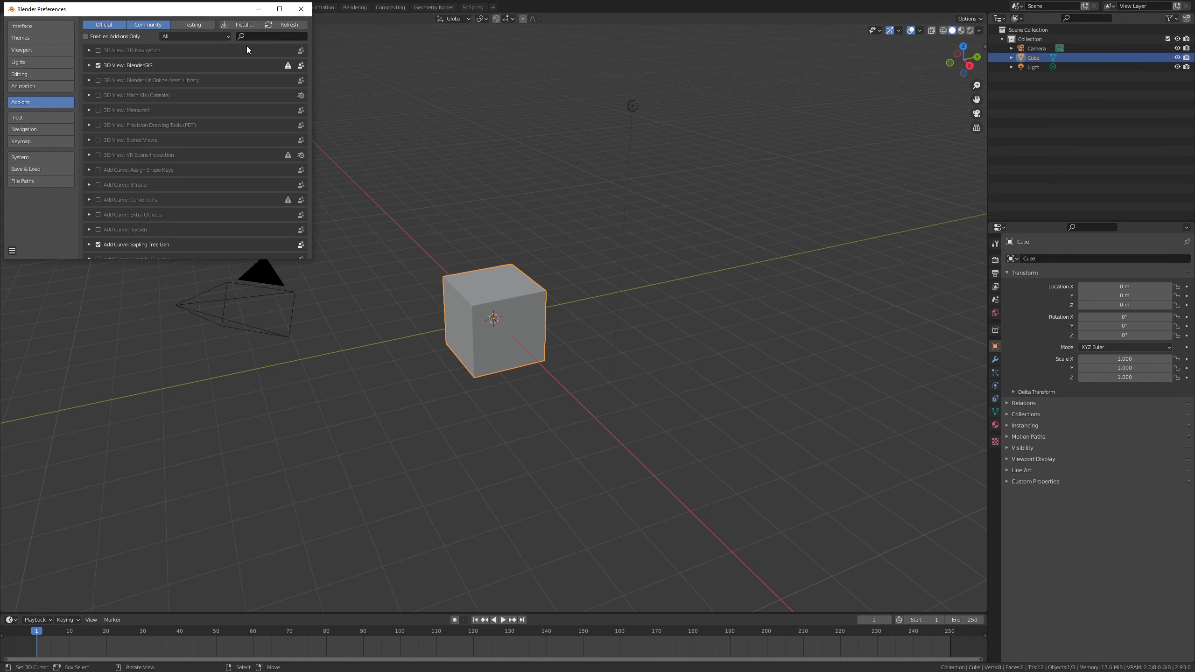
drag(218, 14, 297, 89)
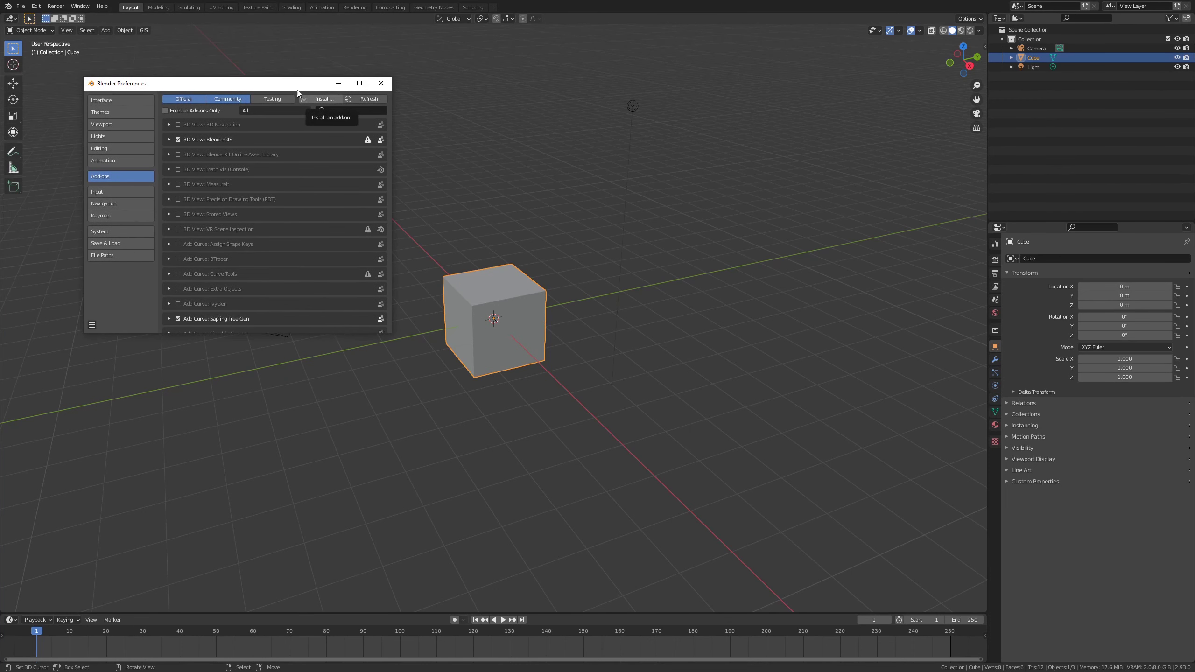
click(321, 100)
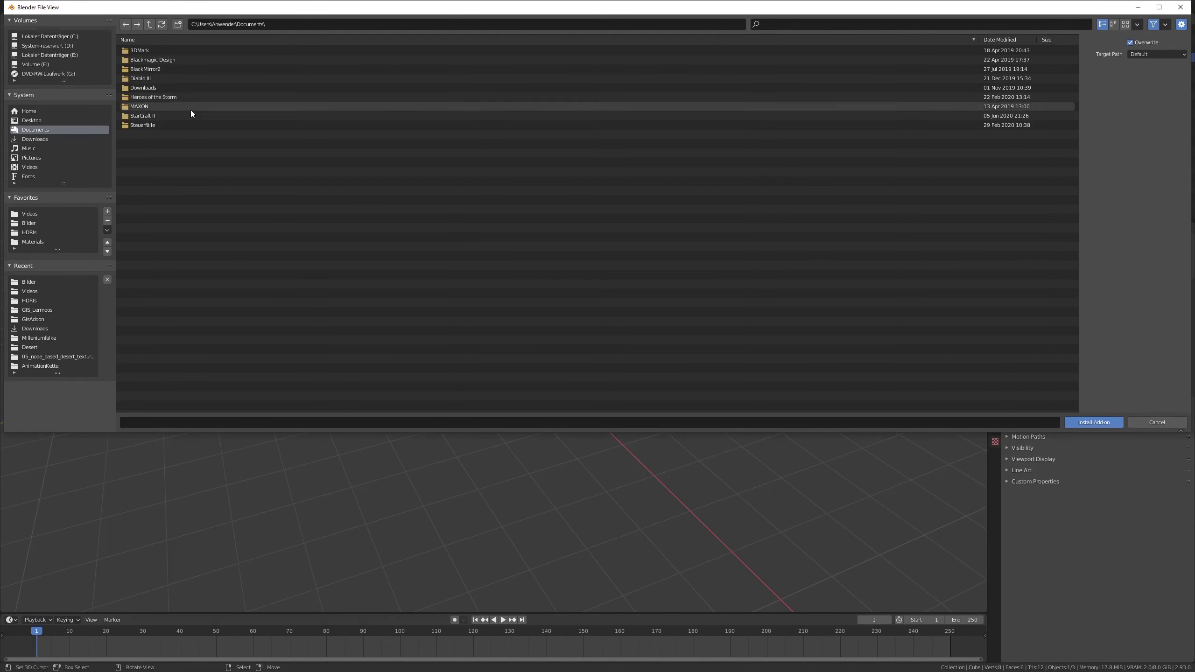
click(43, 138)
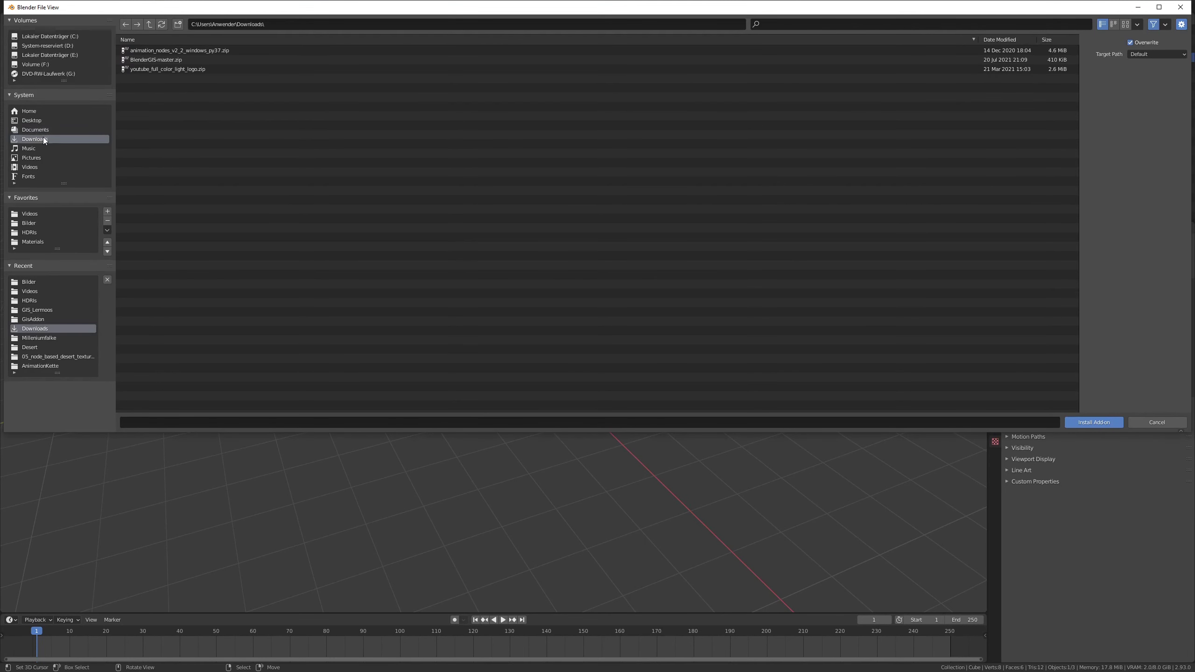
click(212, 58)
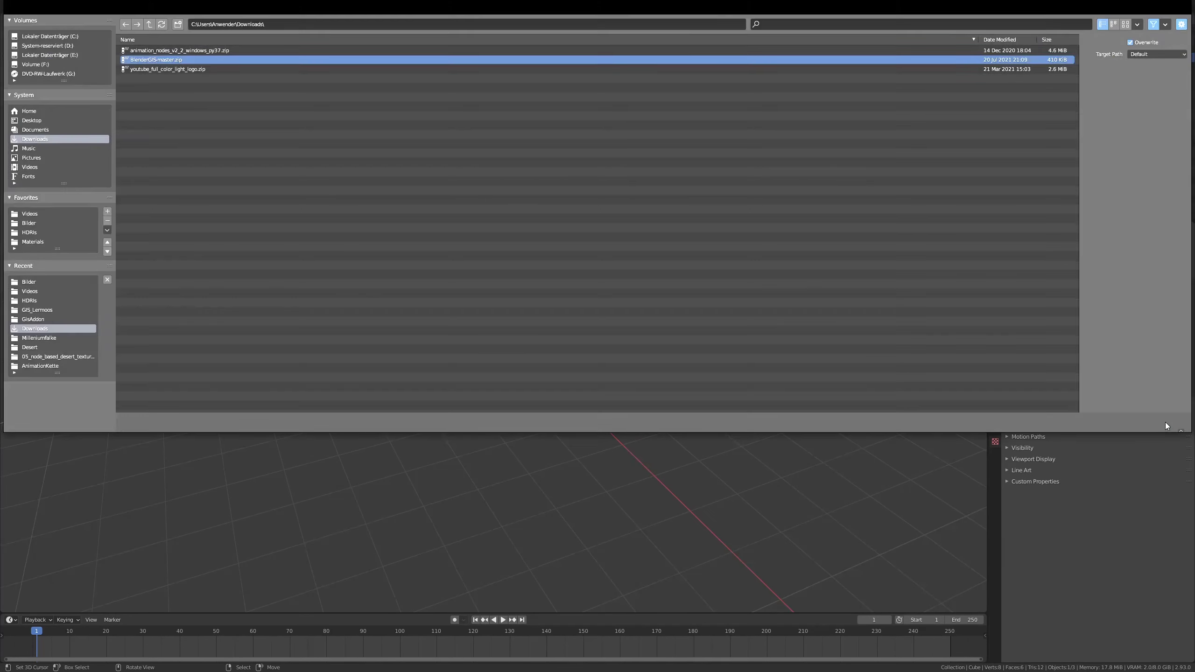
click(1167, 424)
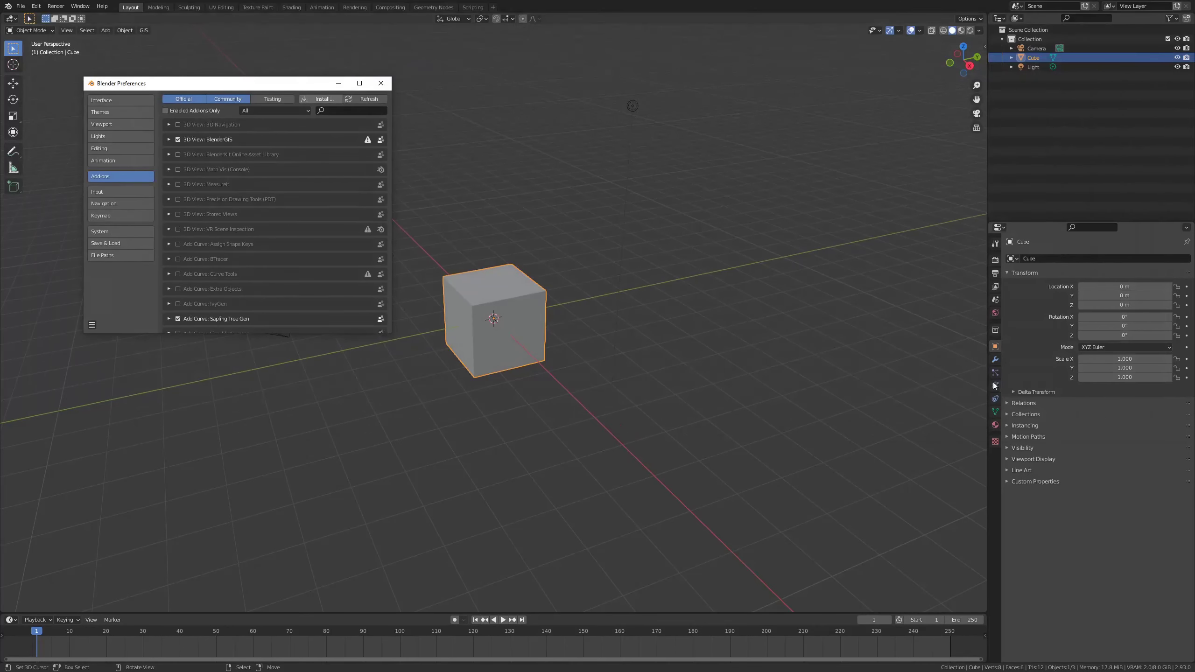
Step: Search the add-ons for 'gis' to confirm BlenderGIS is enabled, then close Preferences
click(344, 111)
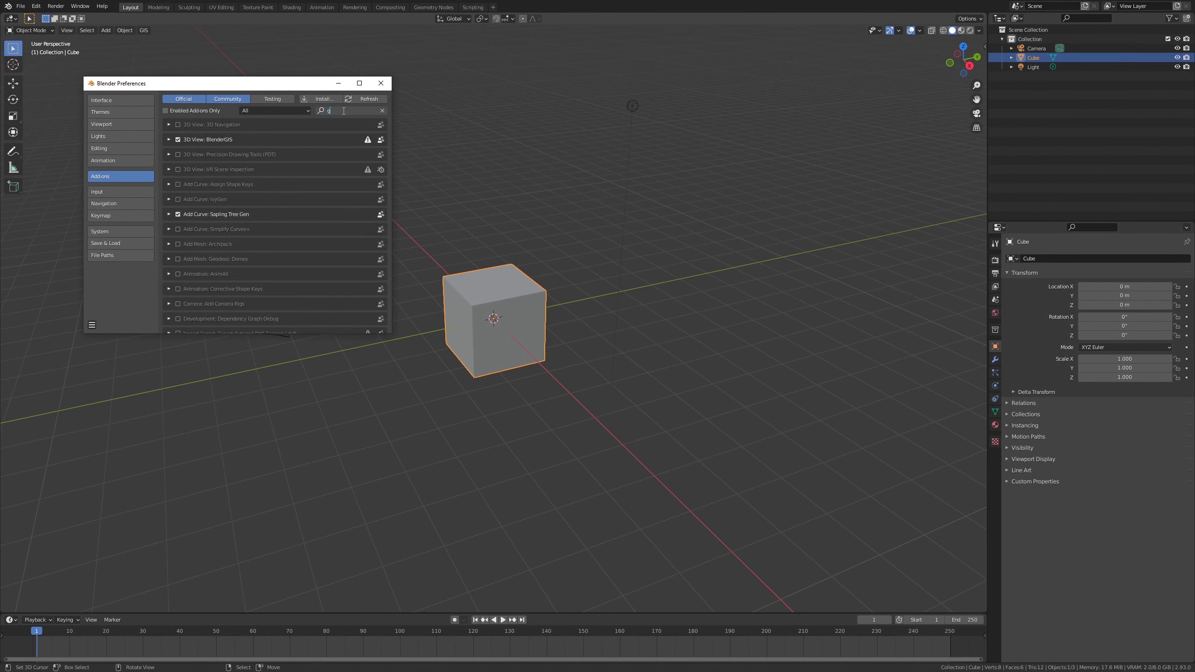
text(gis)
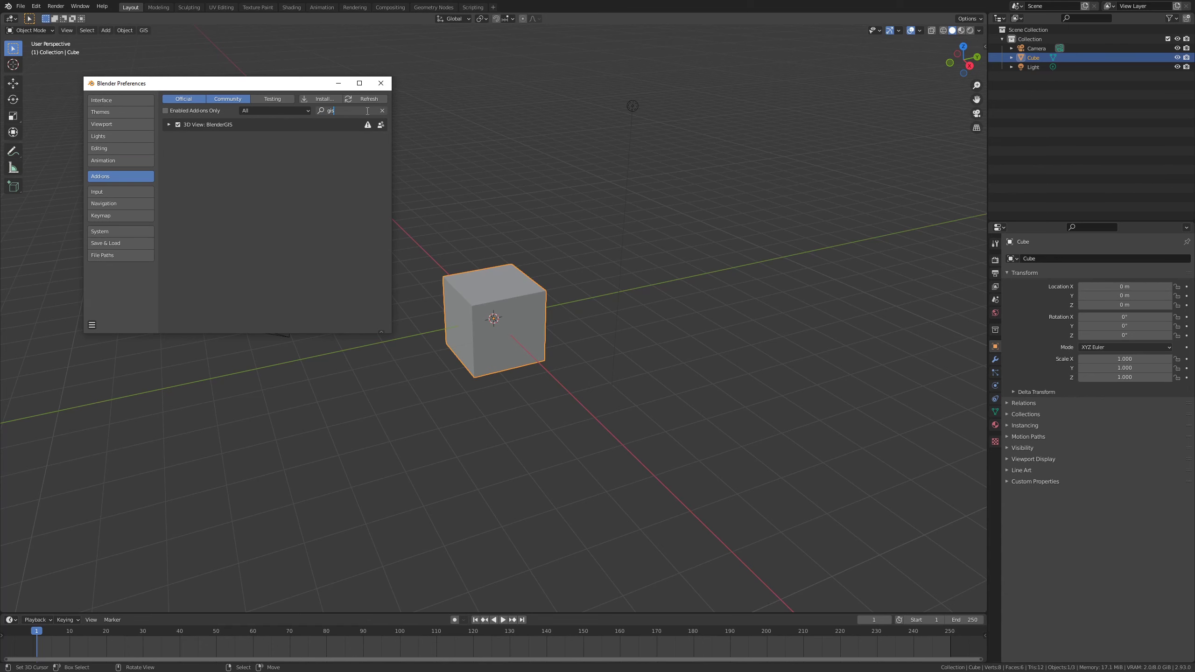
click(380, 83)
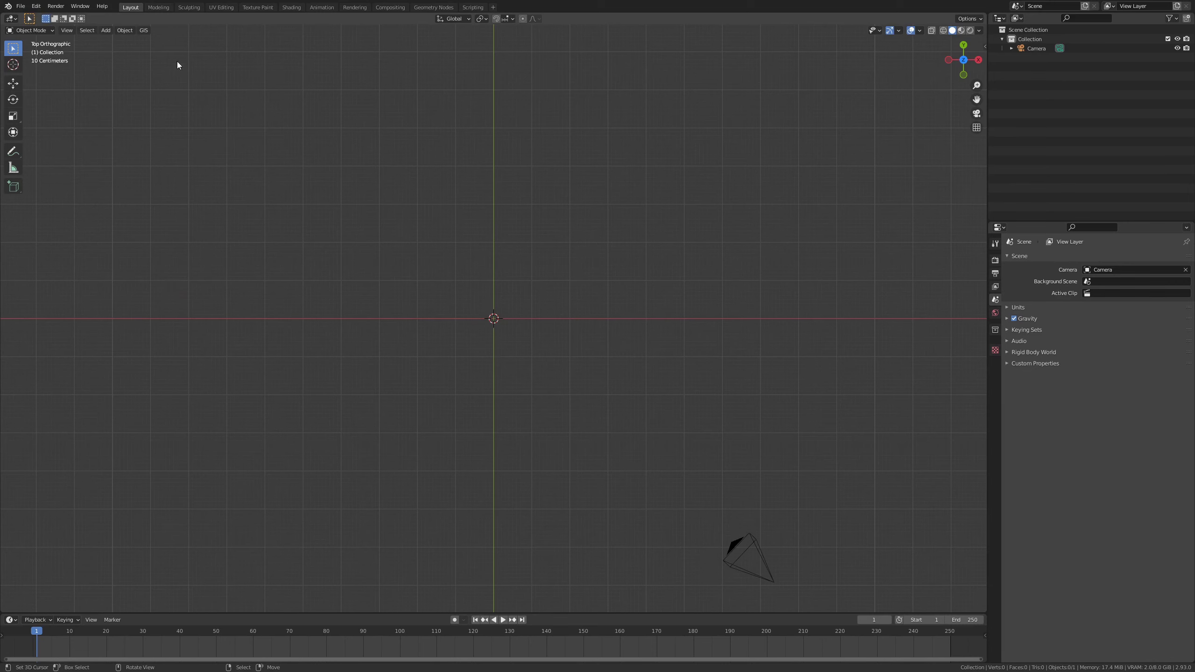
Step: Add a Google Satellite world basemap through GIS > Web geodata > Basemap
click(122, 30)
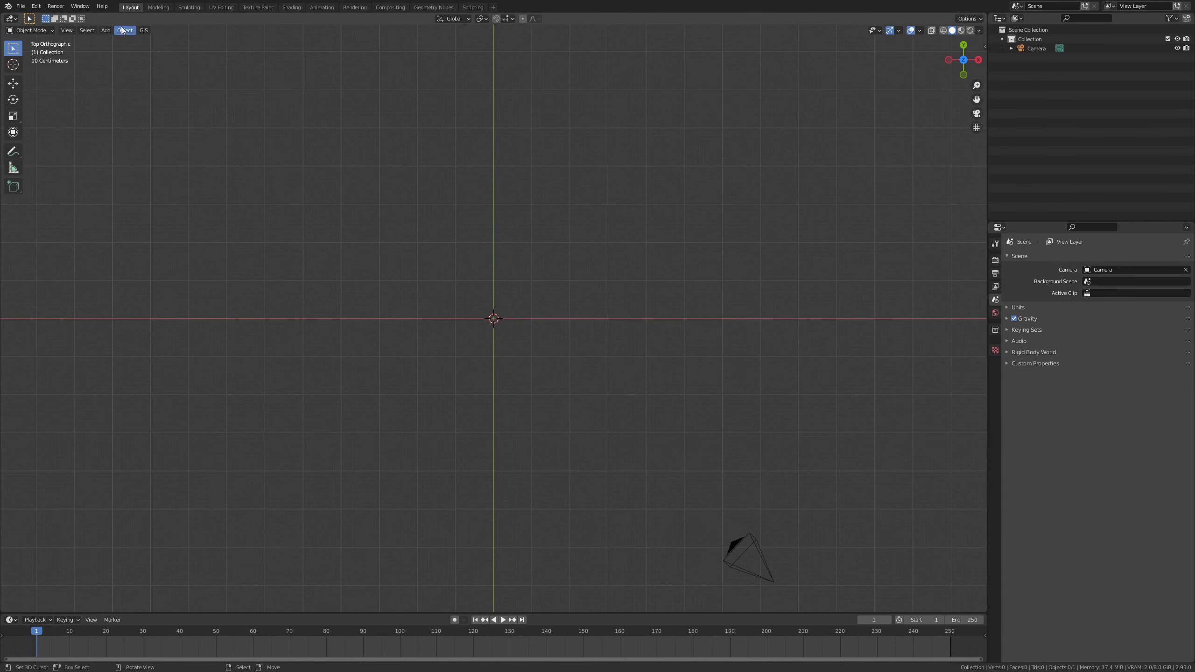
click(145, 31)
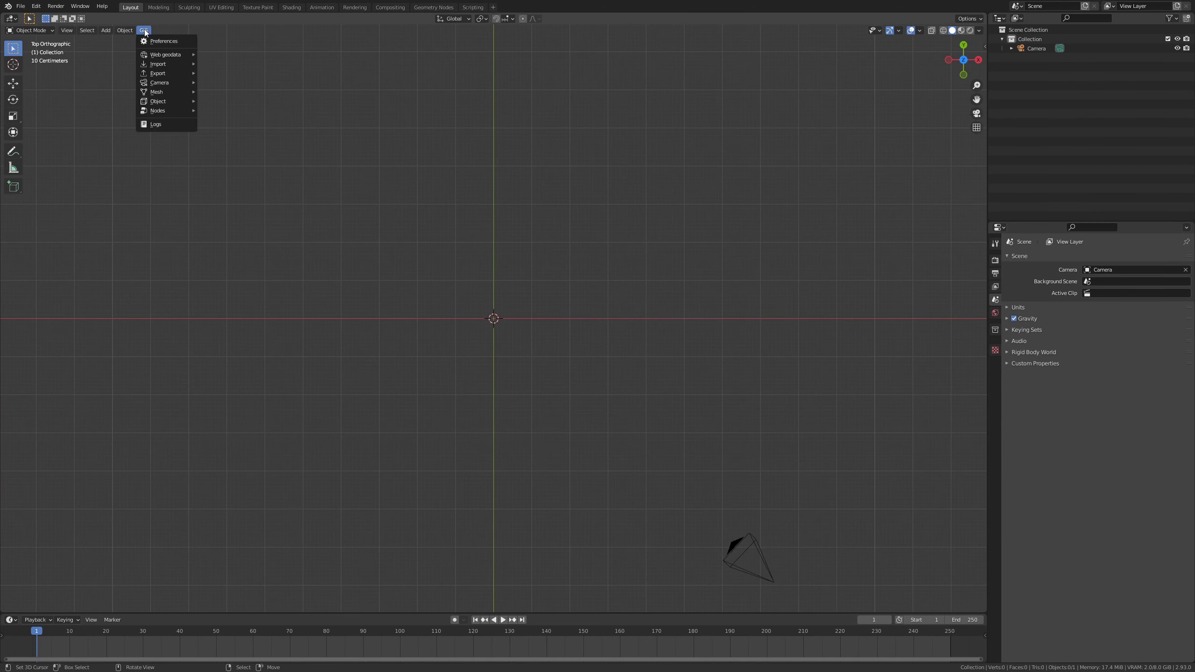
mouse_move(165, 54)
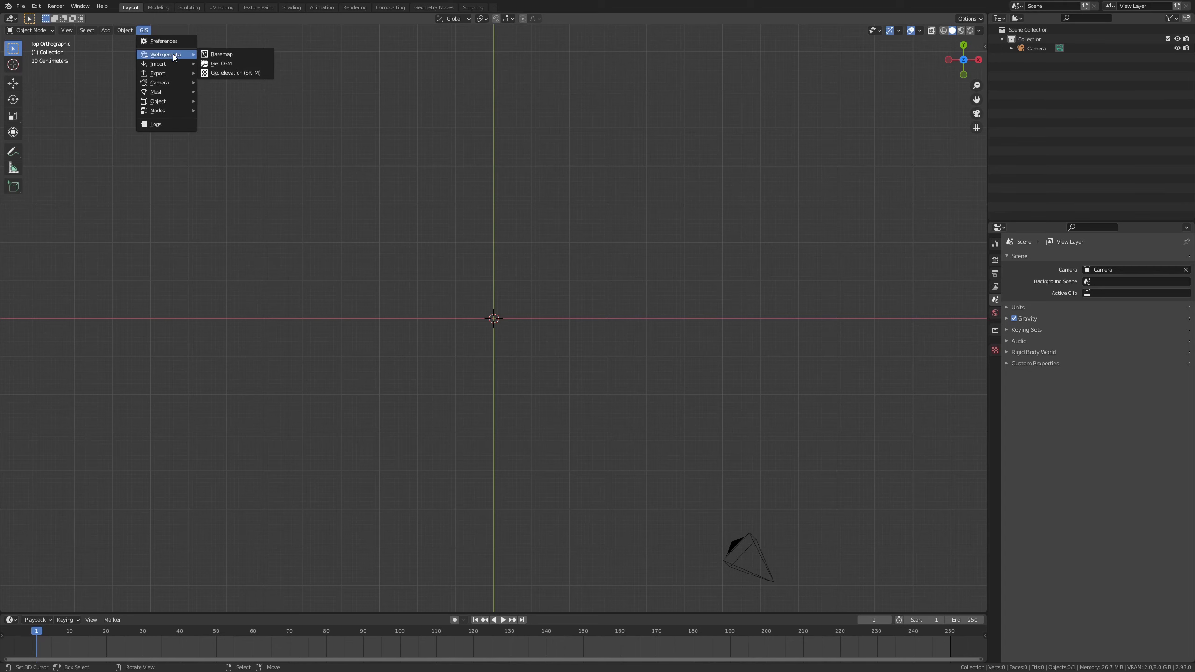
click(214, 56)
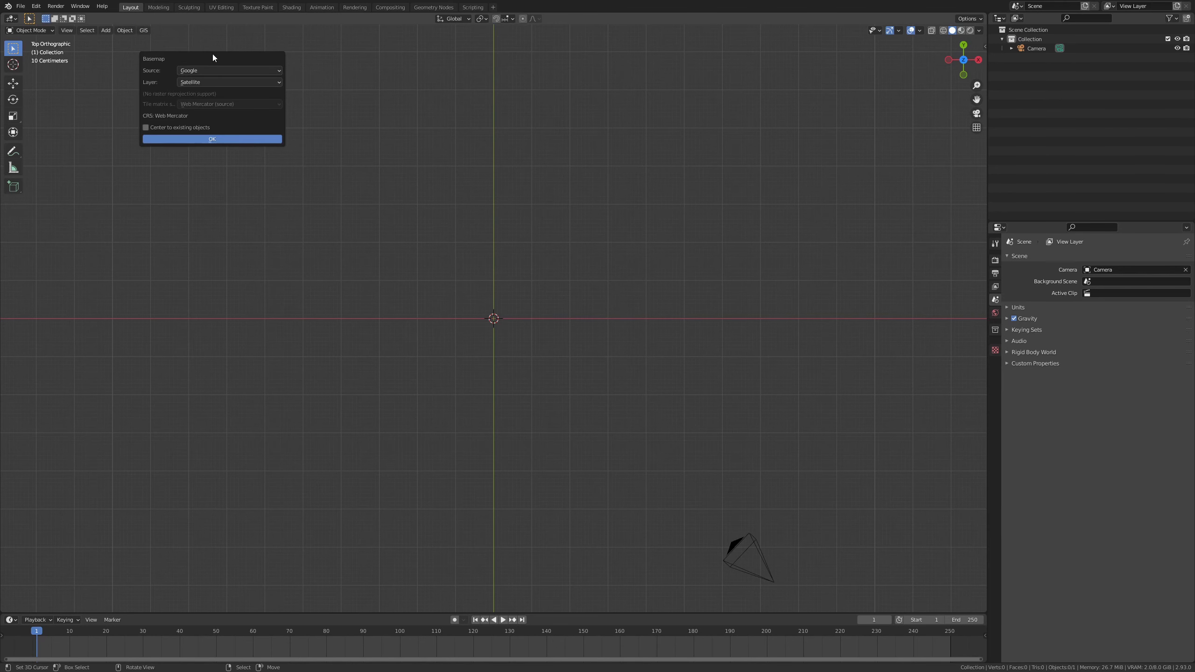
click(225, 138)
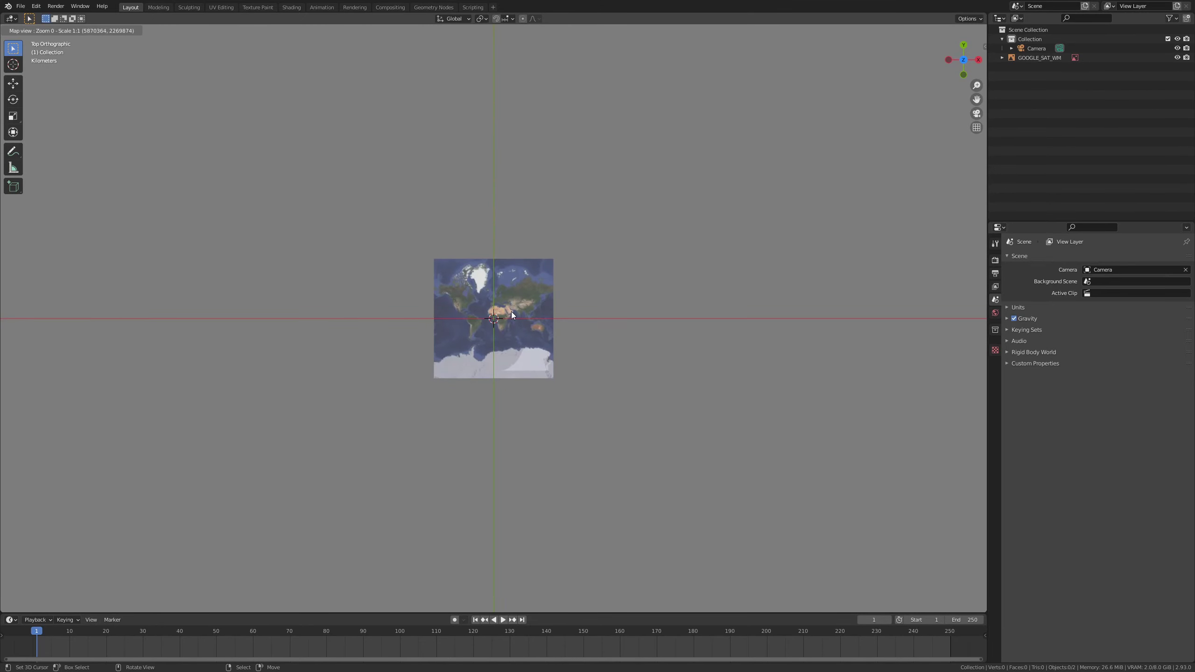
Step: Zoom in from the world map and pan over Europe to the Alps and Adriatic
scroll(512, 313, up, 2)
scroll(511, 312, up, 1)
scroll(512, 313, up, 1)
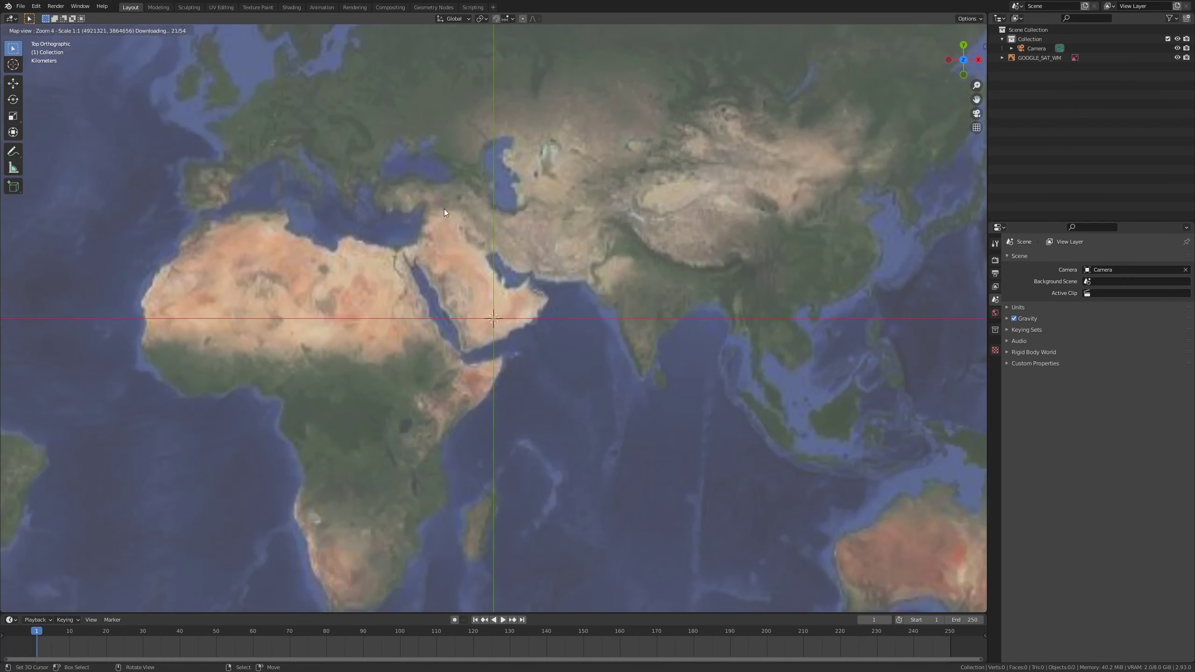
mouse_move(442, 205)
mouse_down()
mouse_move(641, 379)
mouse_move(667, 370)
mouse_up()
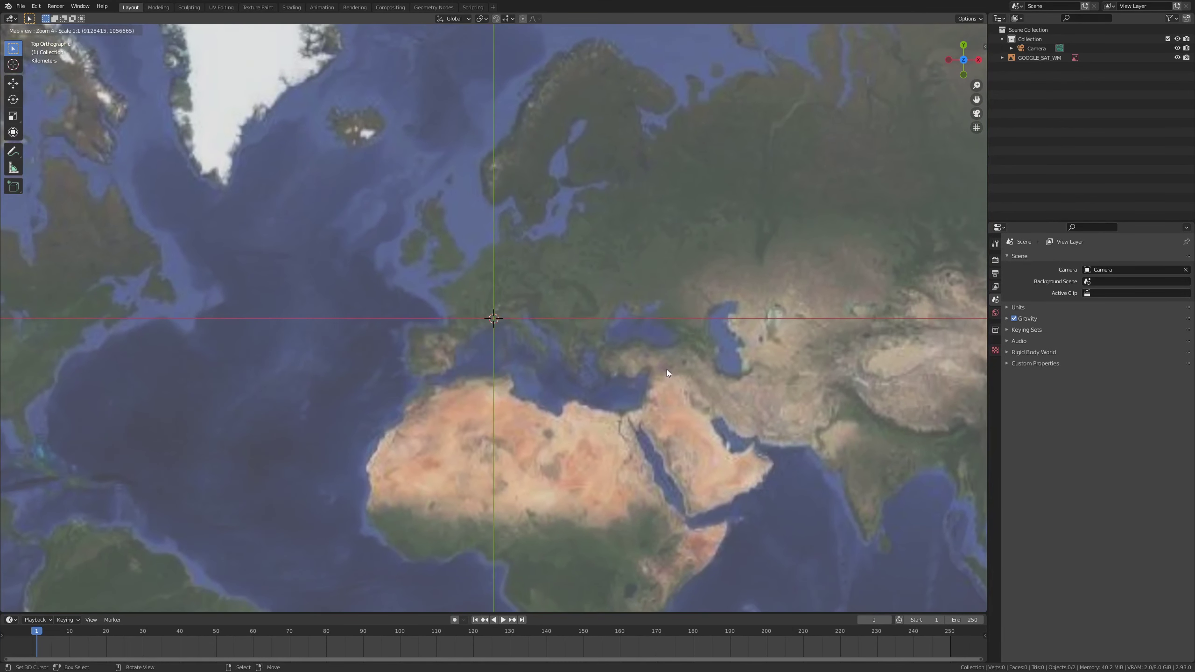
scroll(550, 329, up, 1)
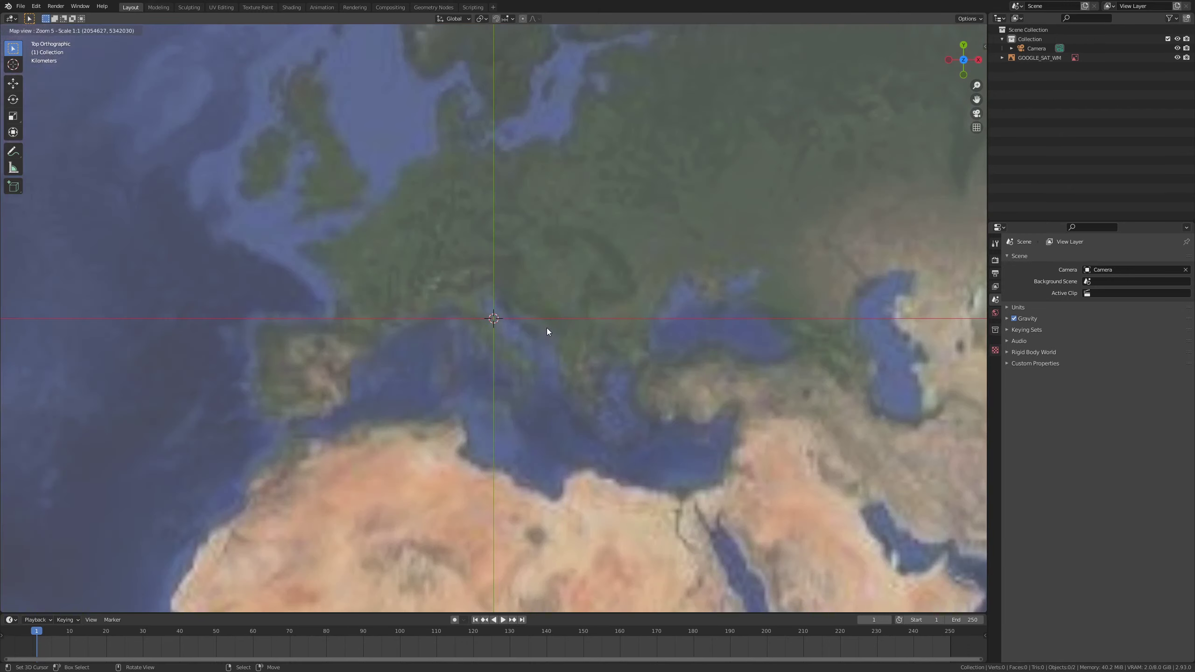
scroll(547, 328, up, 1)
drag(549, 299, 659, 377)
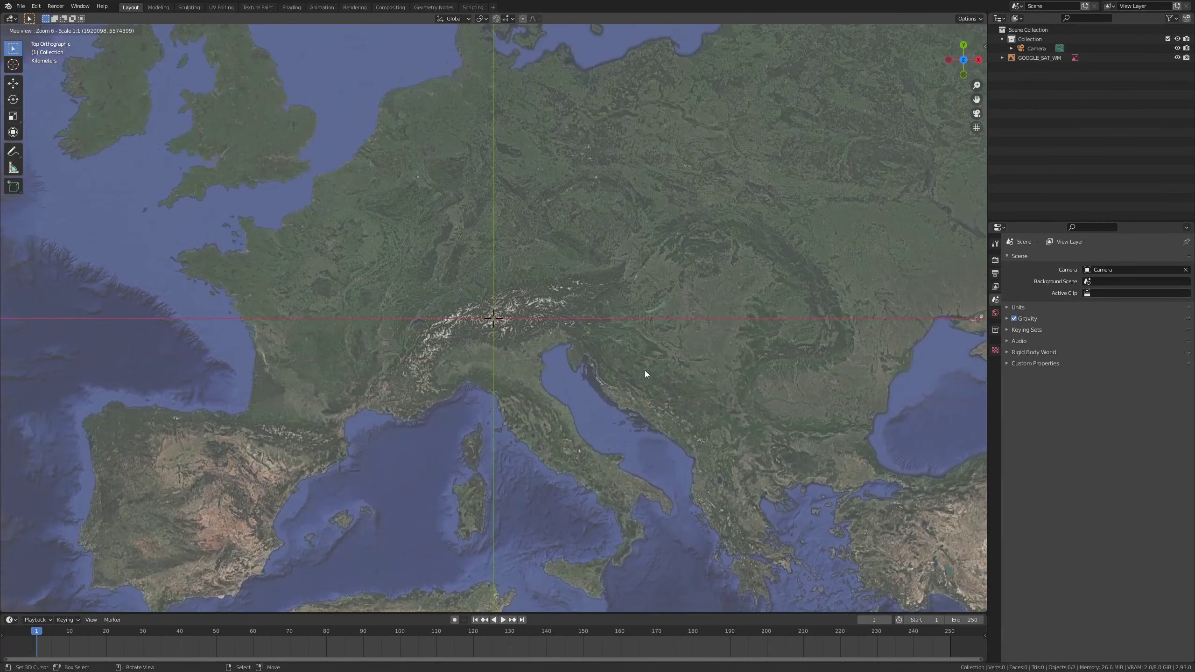
Step: Zoom further into the Alps, briefly tilting the view, then pan across them top-down
key(g)
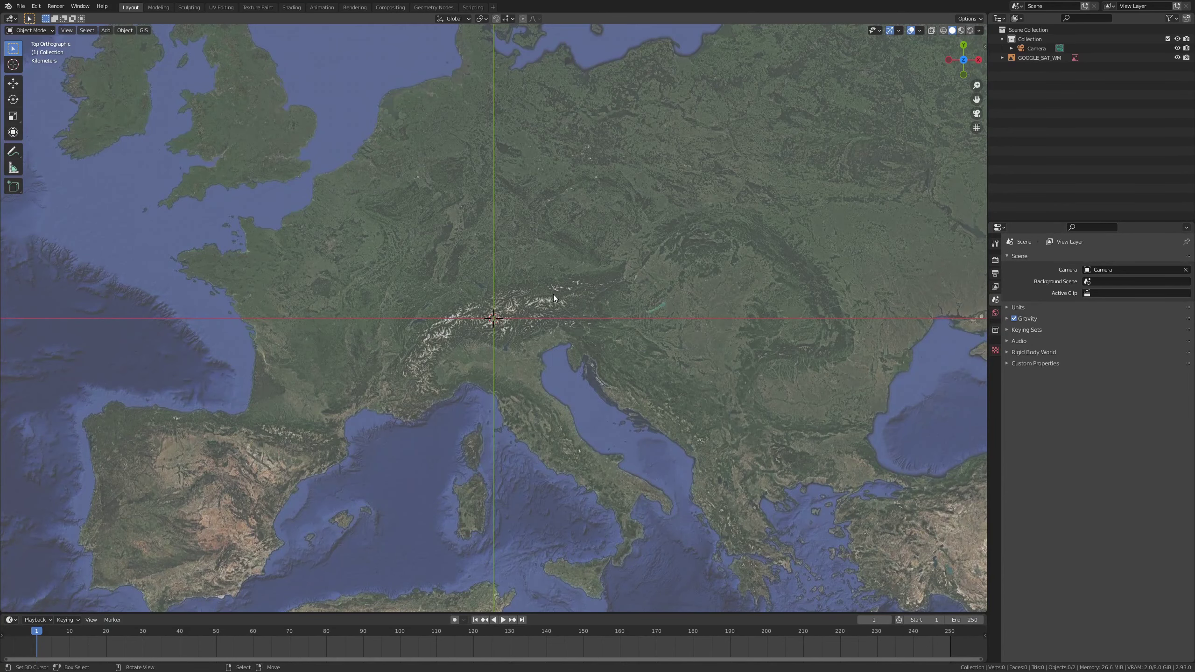
scroll(553, 294, up, 2)
scroll(541, 294, up, 2)
scroll(540, 293, up, 2)
scroll(539, 293, up, 1)
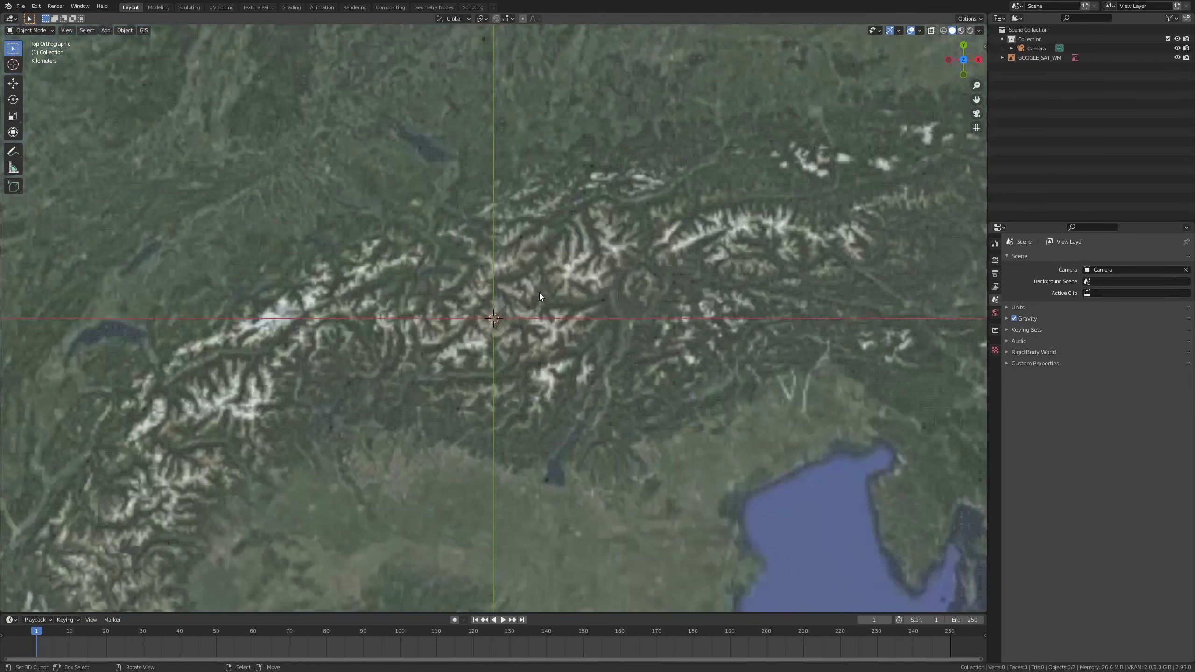
mouse_move(609, 213)
middle_down()
mouse_move(578, 236)
mouse_move(588, 197)
middle_up()
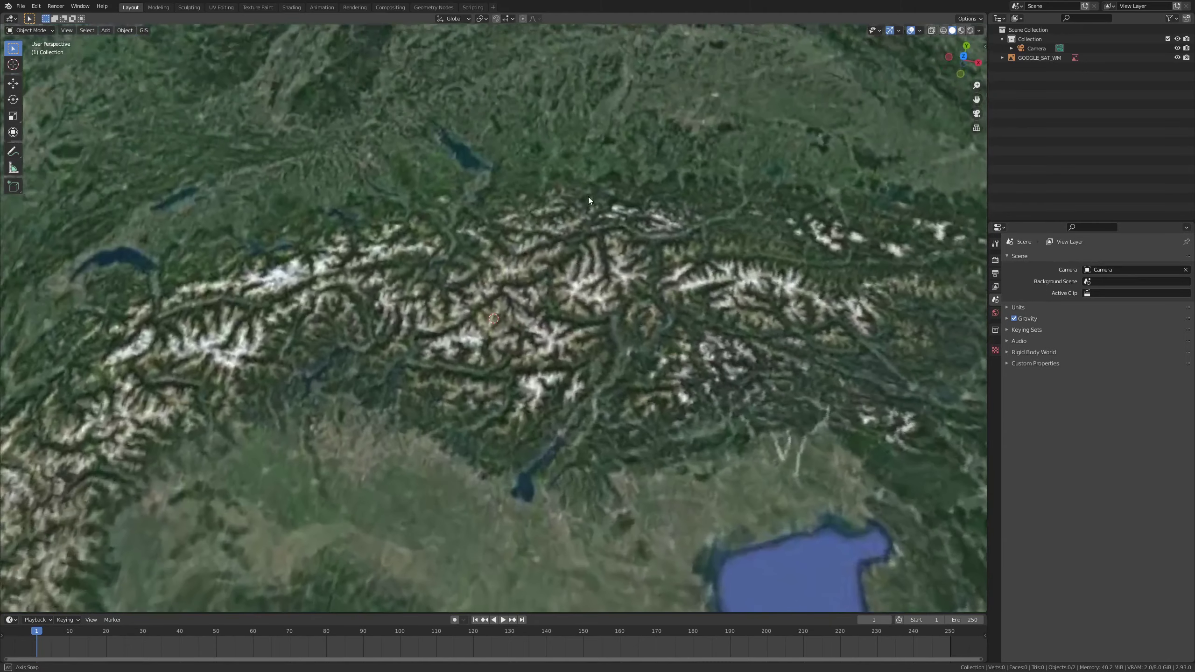
mouse_move(589, 197)
mouse_down()
mouse_move(455, 286)
mouse_move(468, 226)
mouse_move(611, 270)
mouse_move(413, 336)
mouse_move(432, 381)
mouse_up()
Step: Centre the basemap on the Alpine valley town at zoom 13 and lock that zoom with L
scroll(448, 365, up, 2)
scroll(448, 364, up, 1)
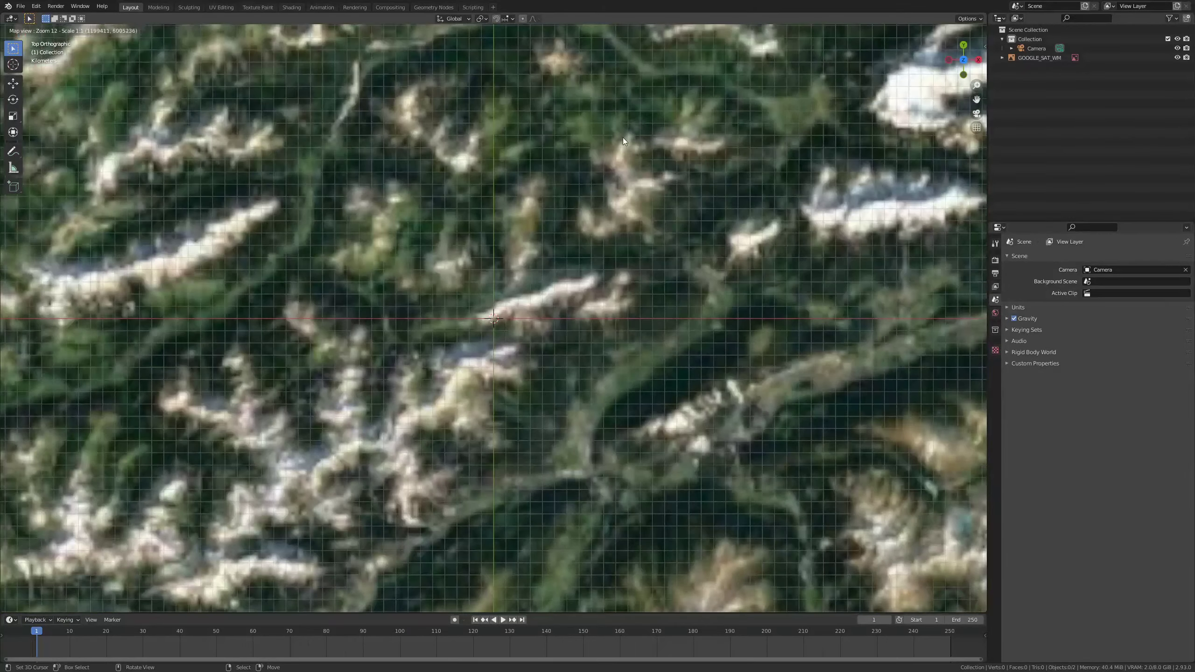
drag(623, 137, 460, 366)
scroll(581, 318, up, 1)
drag(582, 321, 613, 337)
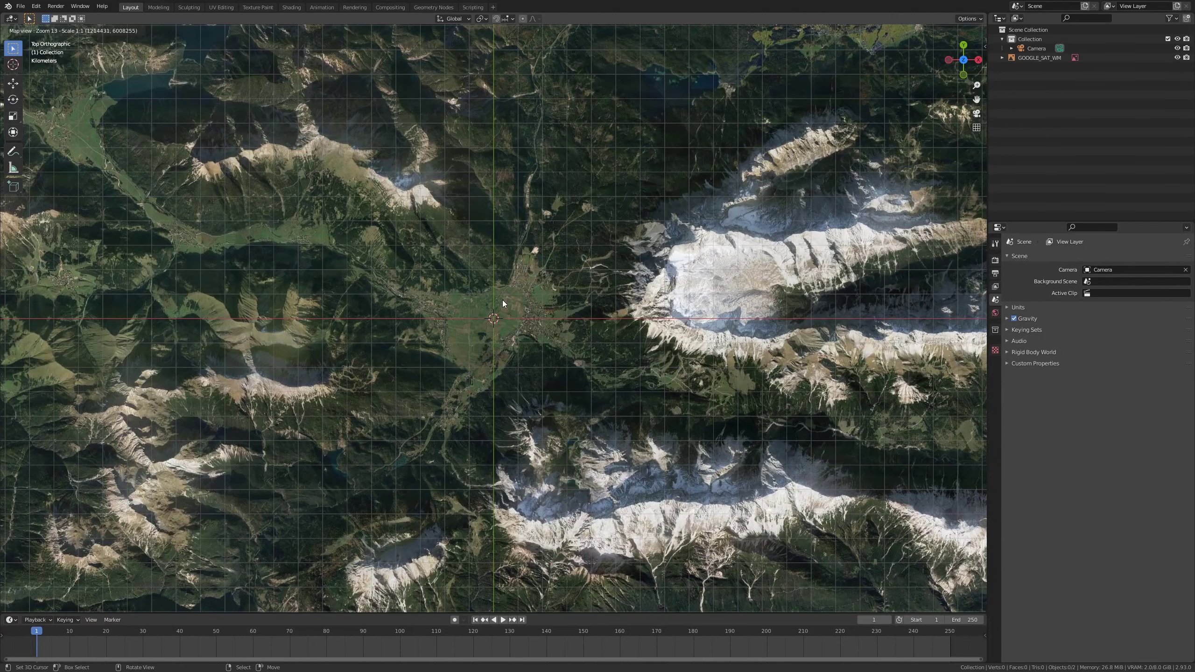
scroll(503, 301, up, 1)
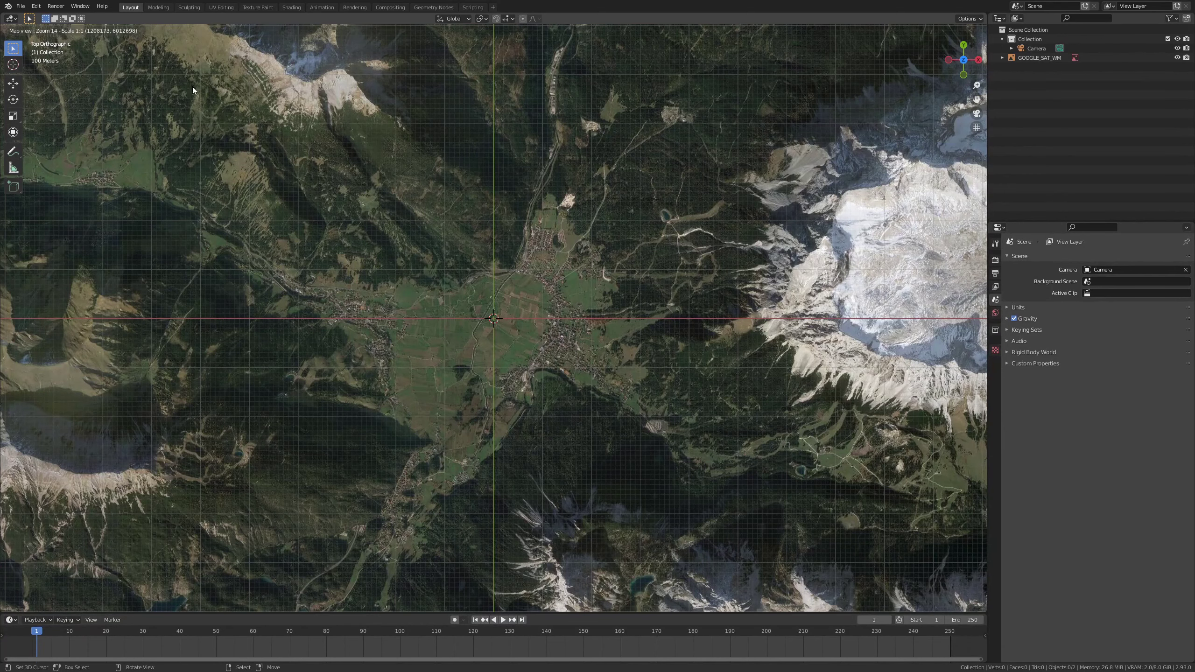
scroll(337, 262, down, 1)
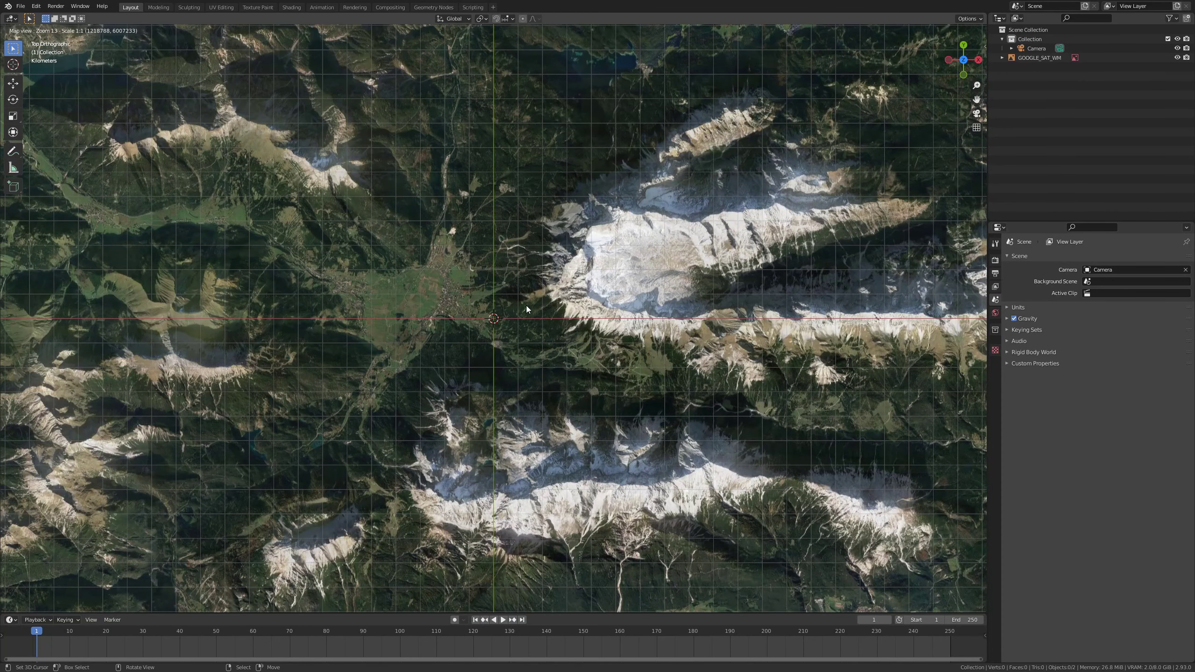
drag(590, 264, 652, 288)
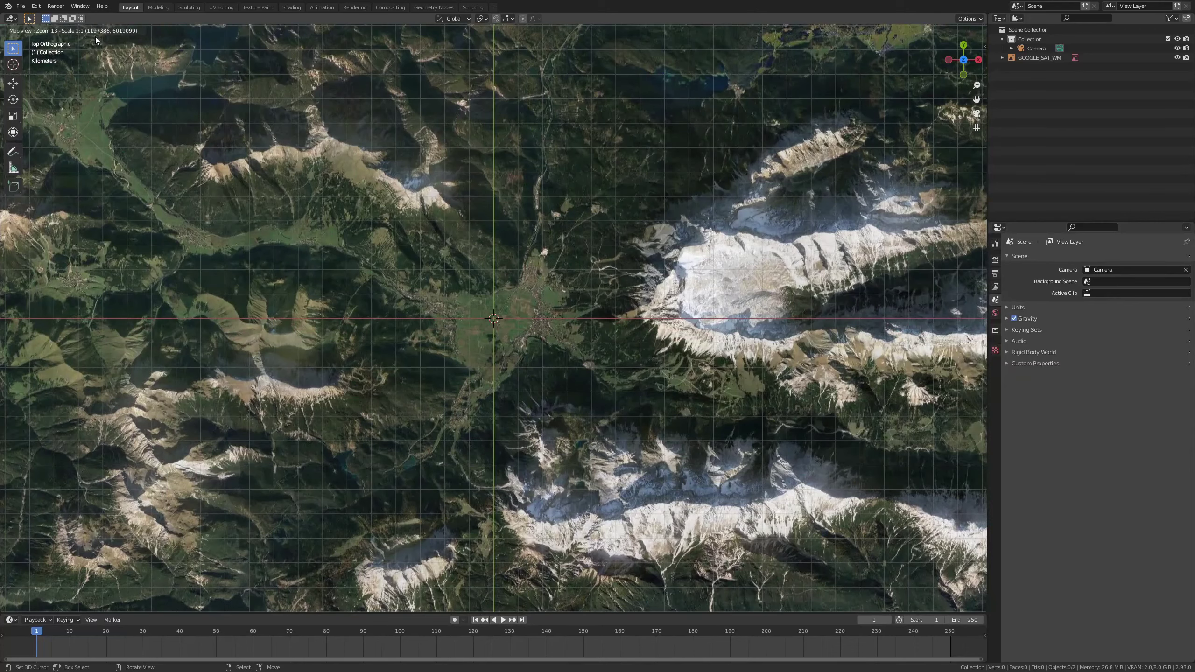
key(l)
Step: Zoom the map to level 15–16 and let the valley's satellite tiles finish downloading
scroll(533, 325, up, 1)
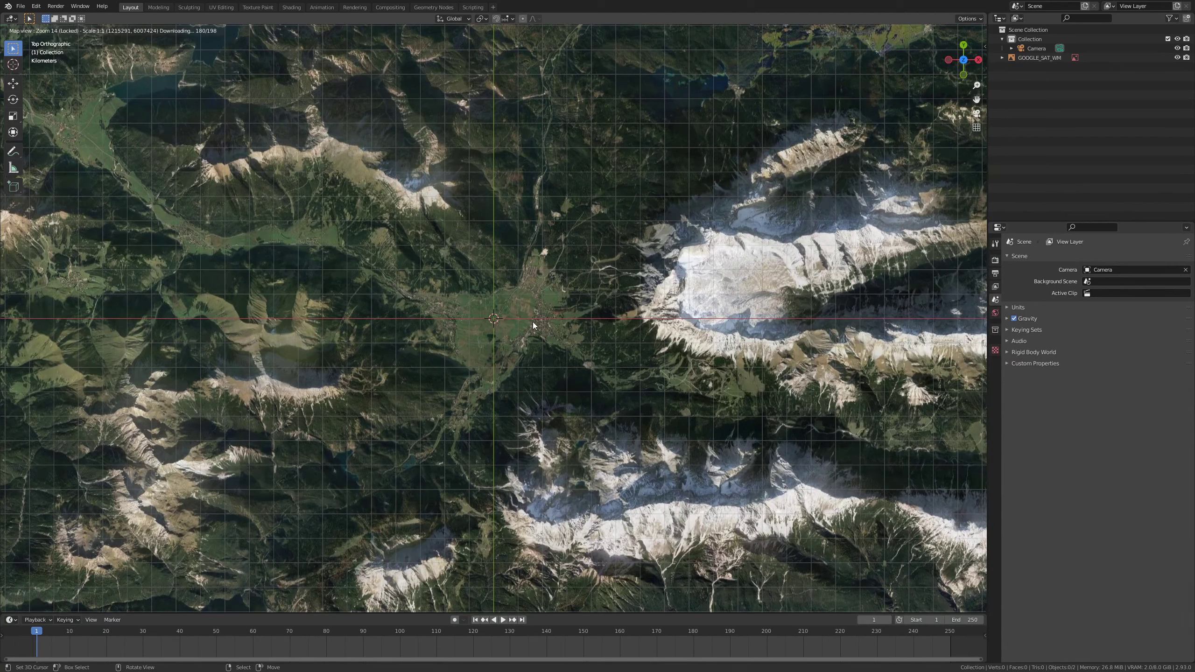
scroll(533, 325, up, 1)
scroll(513, 274, up, 1)
scroll(506, 312, up, 1)
scroll(534, 329, down, 1)
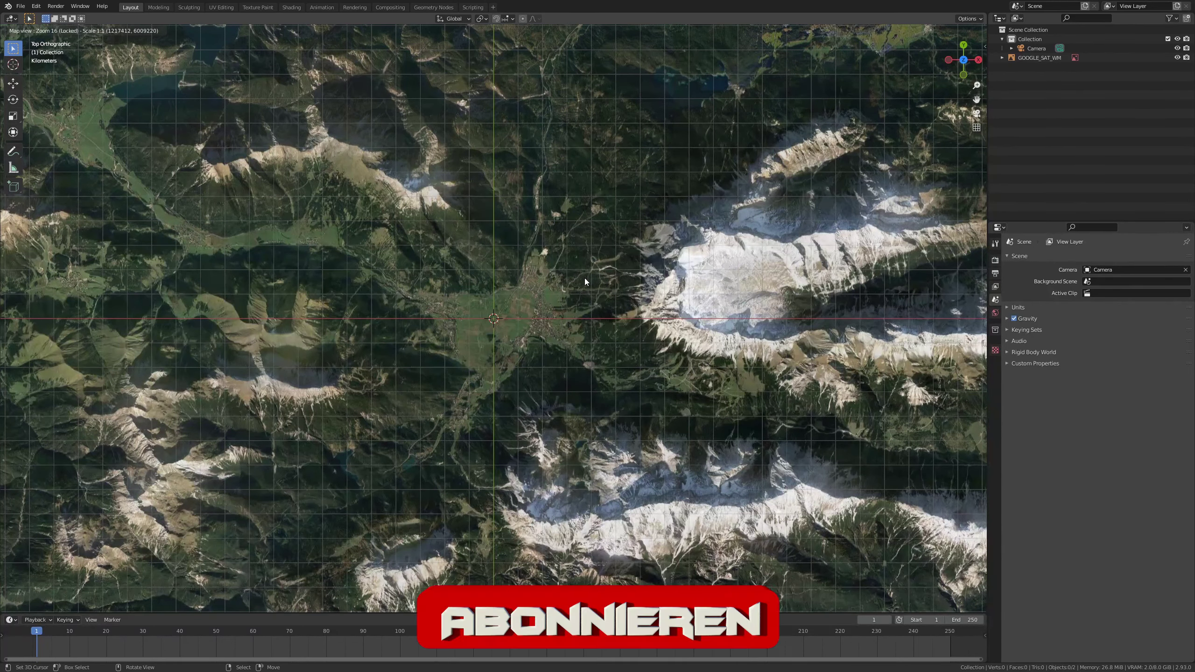
scroll(585, 279, down, 1)
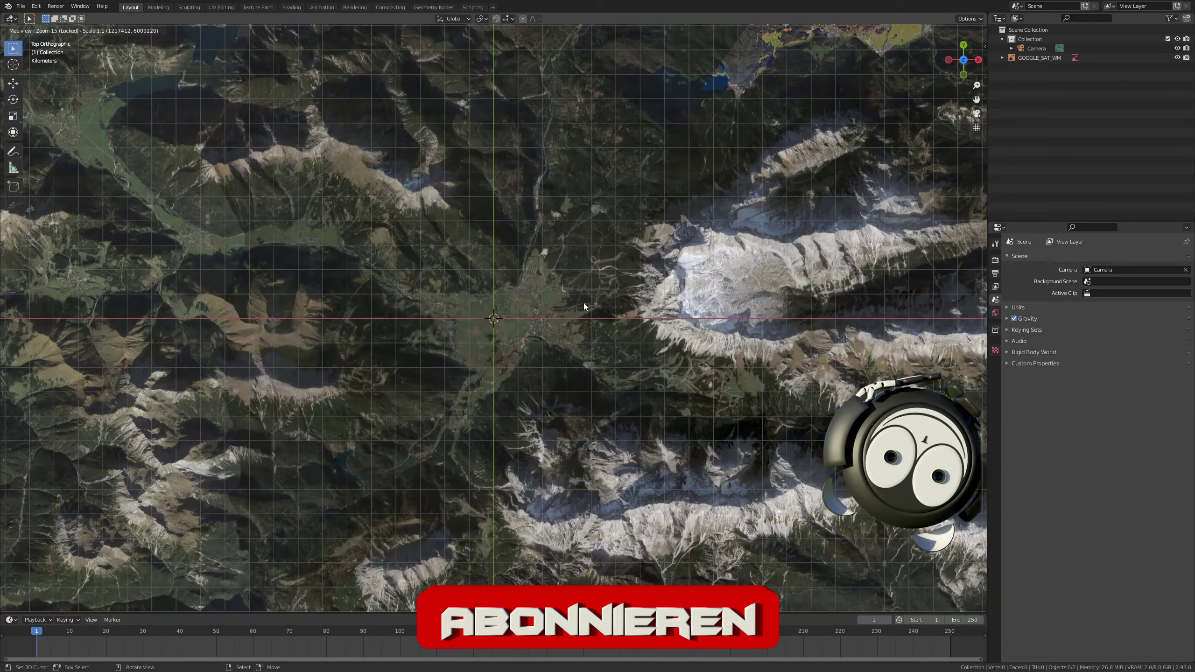
Step: Export the map as the EXPORT_GOOGLE_SAT_WM plane, inspect it in perspective, and open the GIS menu
key(e)
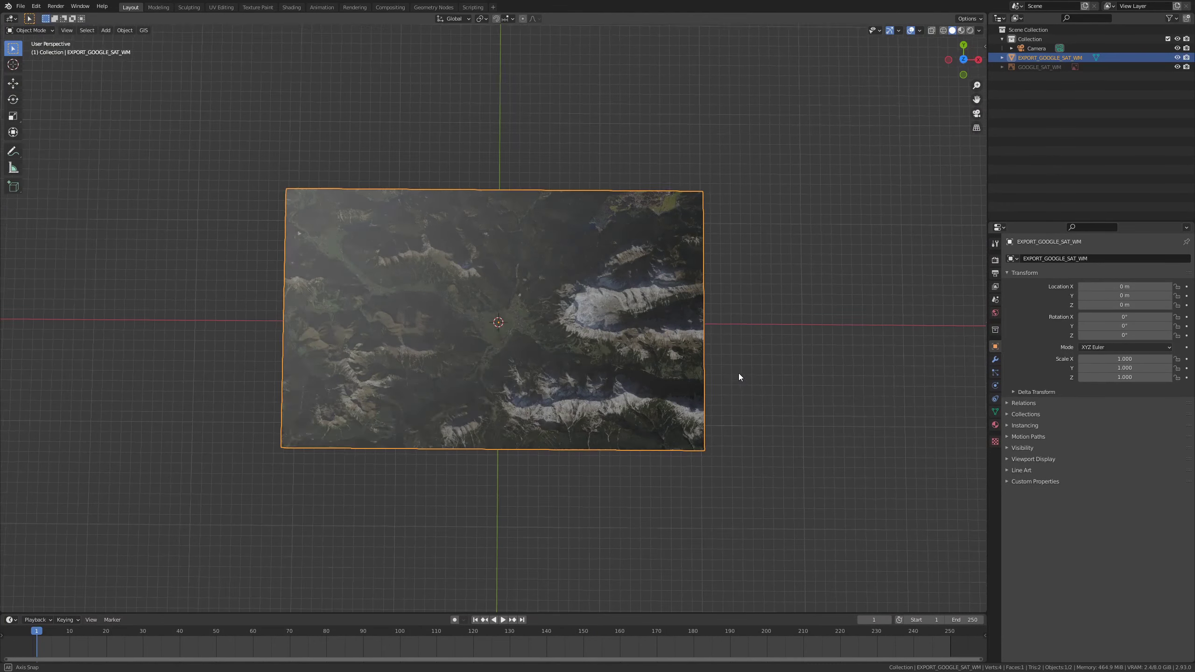
middle_drag(739, 374, 801, 317)
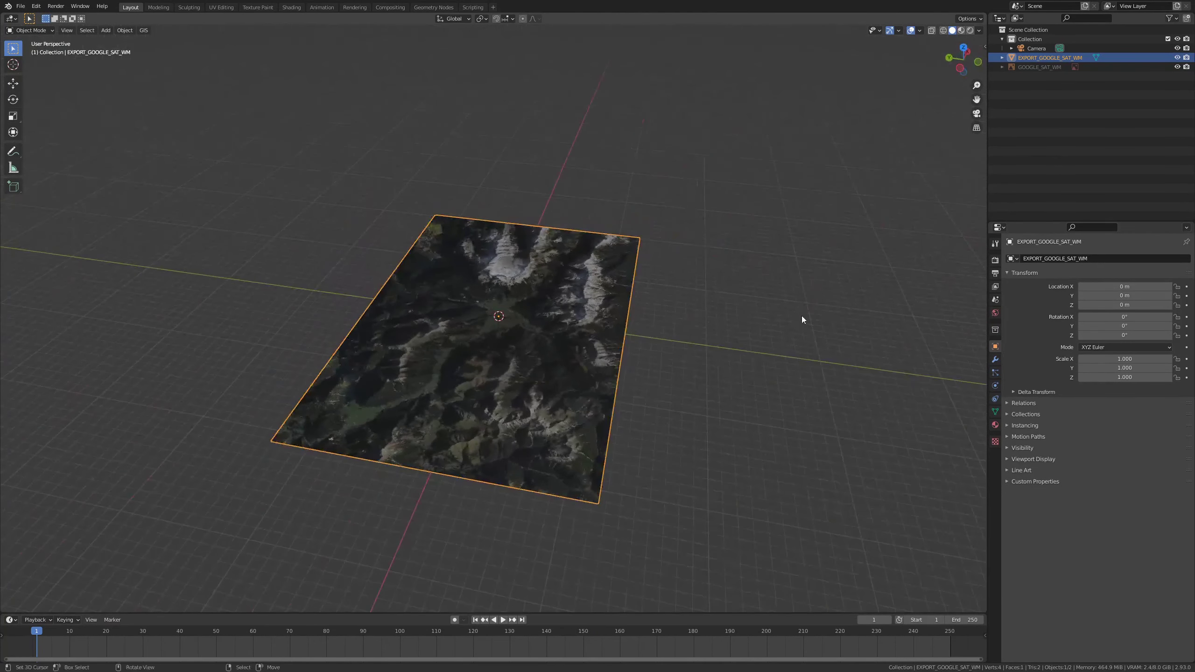
mouse_move(664, 311)
middle_down()
mouse_move(576, 383)
mouse_move(507, 338)
middle_up()
scroll(569, 381, up, 3)
scroll(570, 381, up, 2)
scroll(507, 338, up, 2)
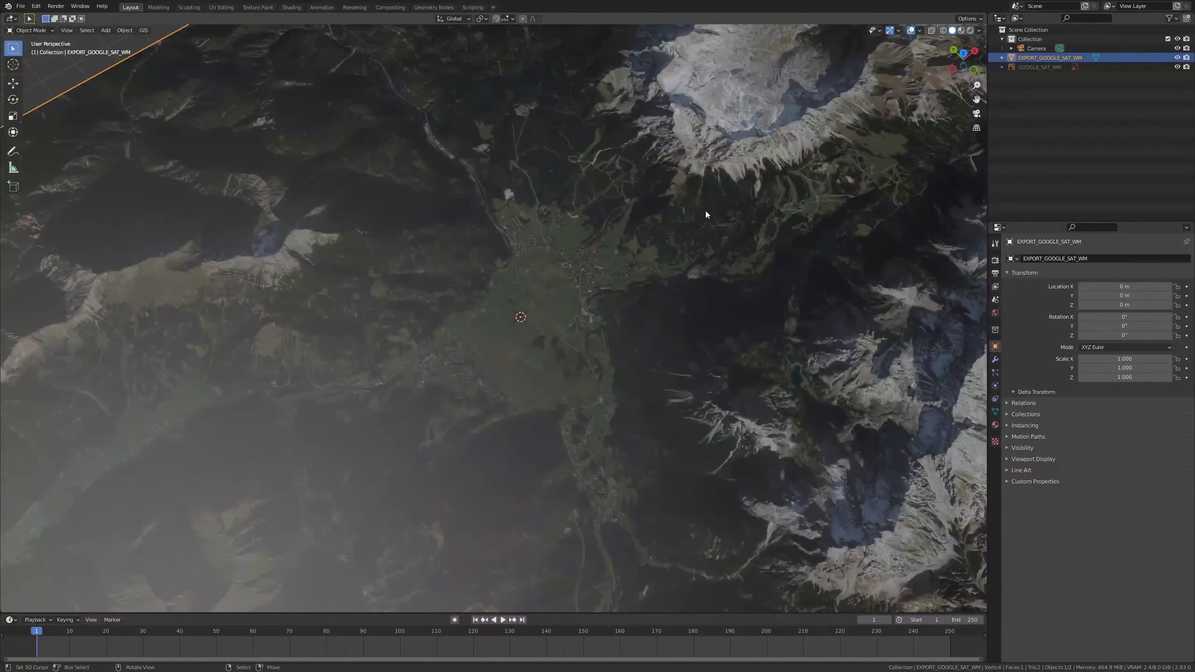
scroll(510, 281, down, 2)
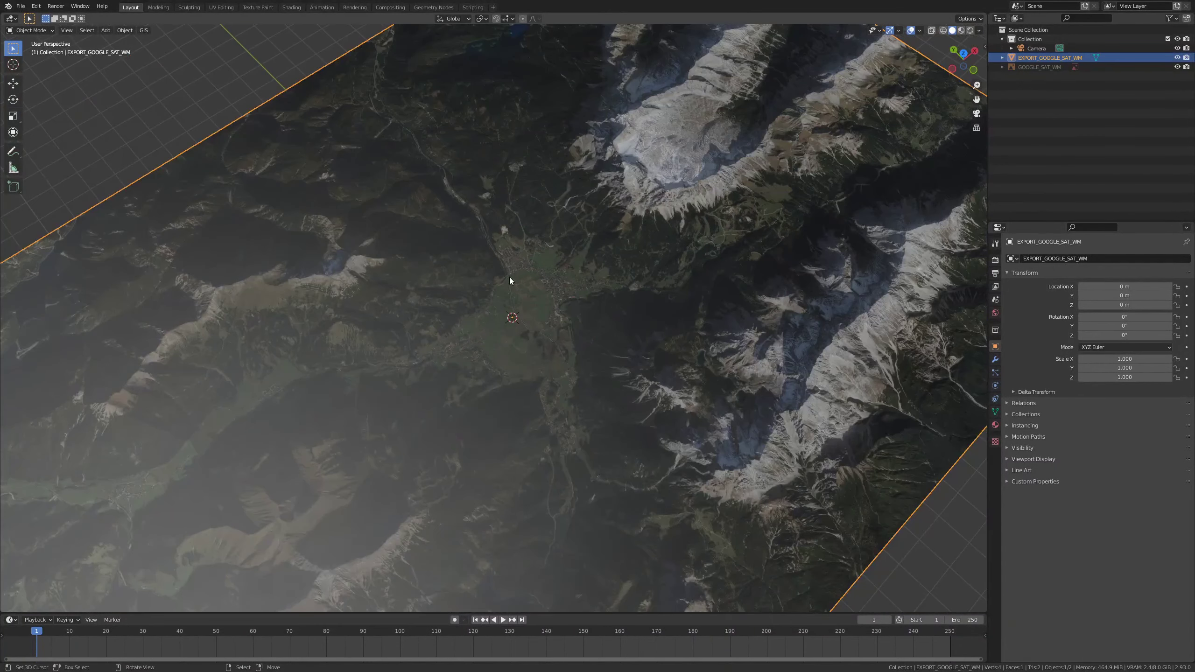
middle_drag(387, 279, 379, 243)
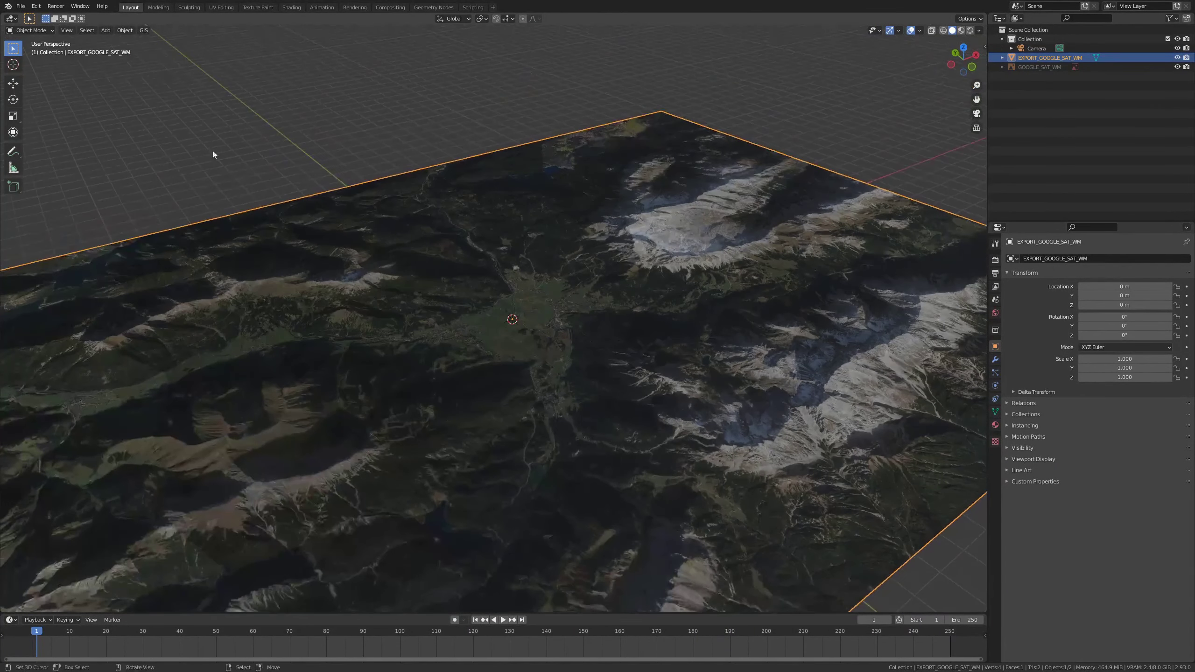
click(144, 30)
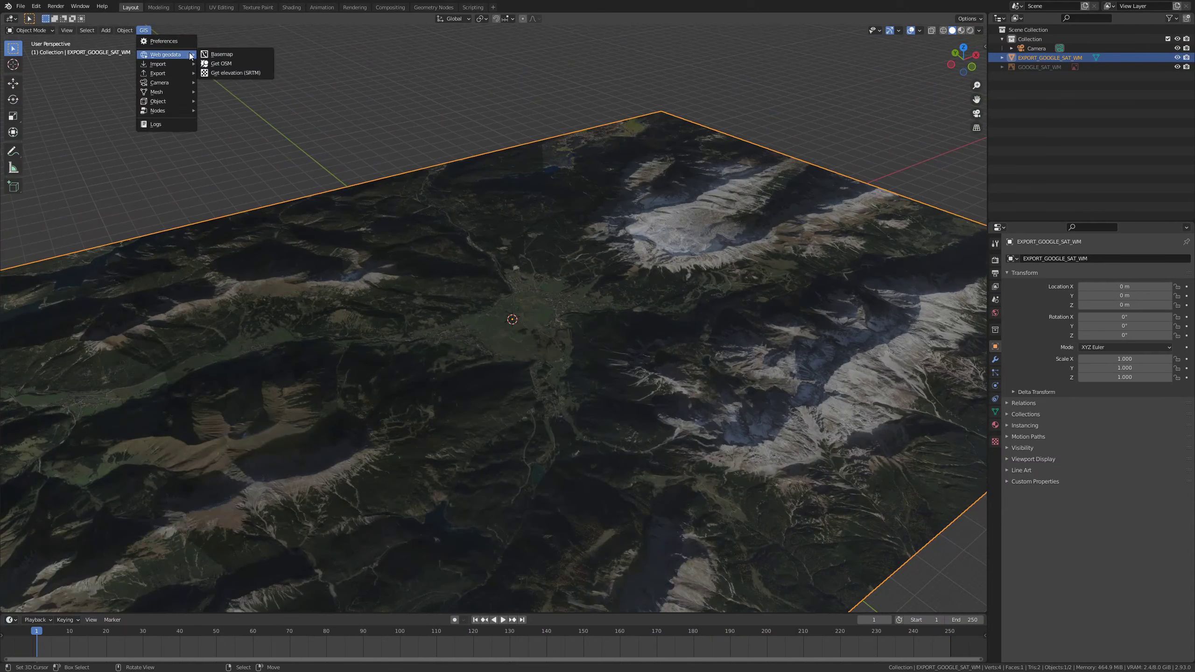
mouse_move(167, 54)
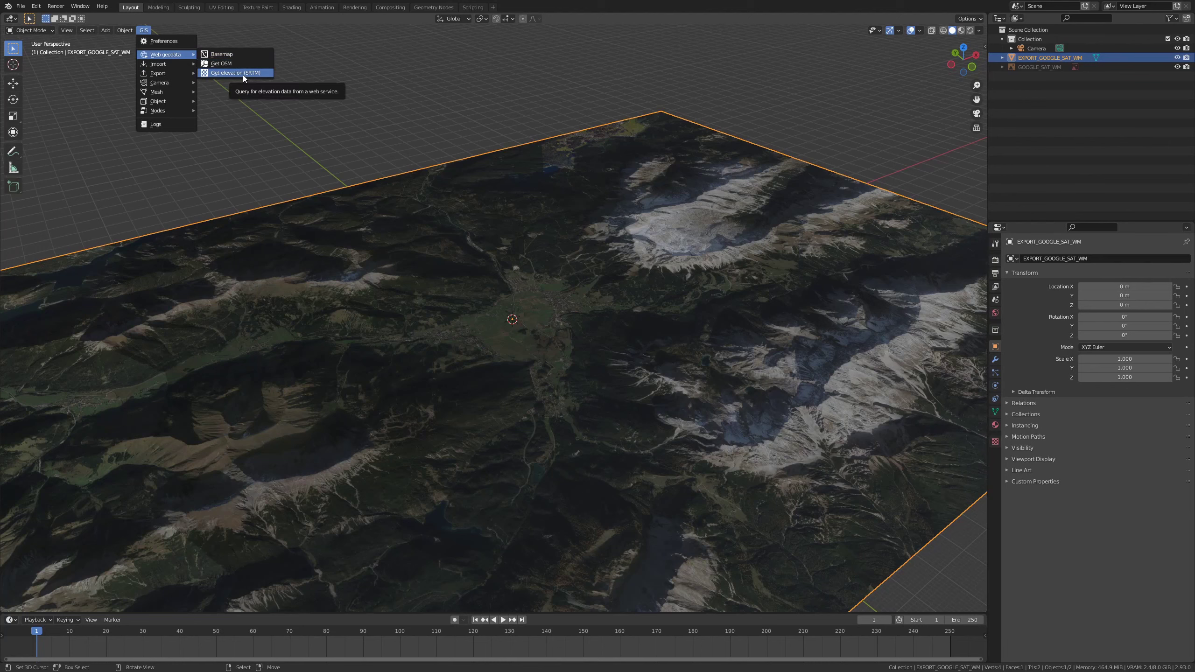
Step: Apply OpenTopography SRTM 30m elevation to the plane via Get elevation (SRTM)
click(243, 74)
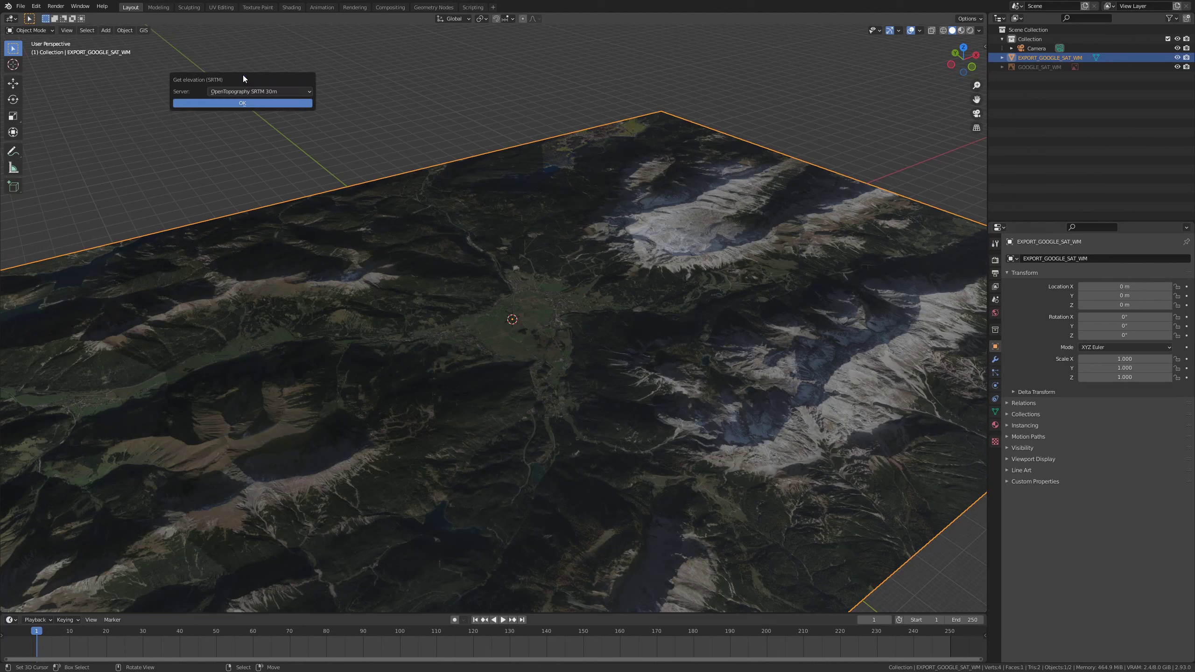
click(243, 103)
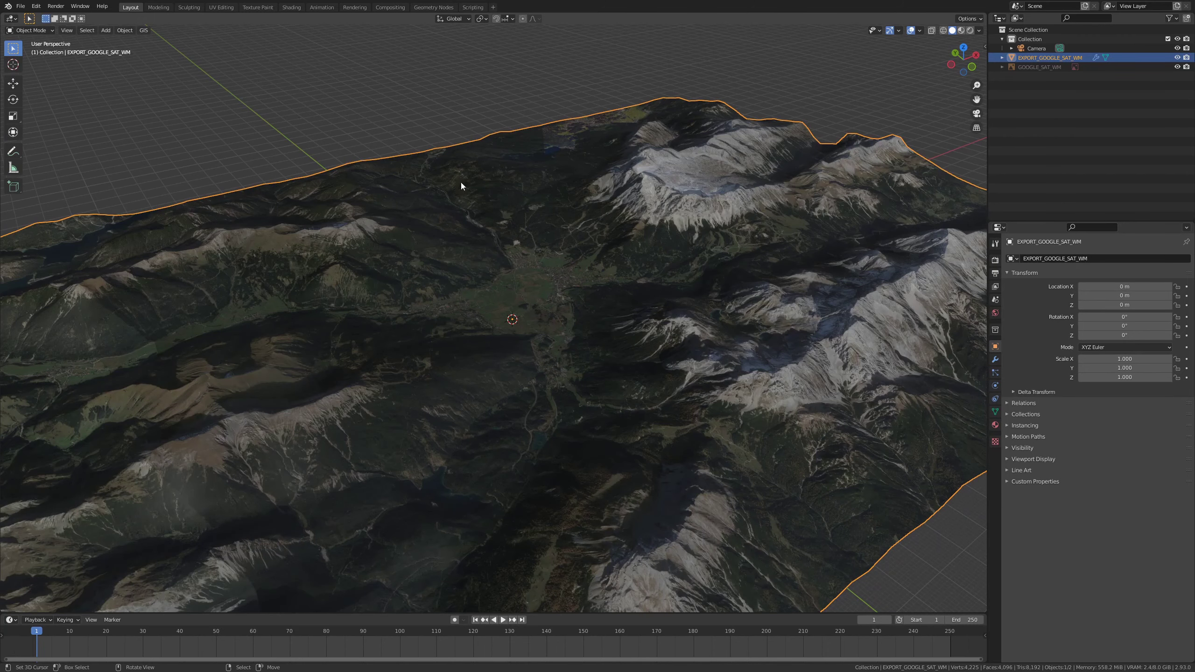
mouse_move(549, 228)
middle_down()
mouse_move(680, 228)
mouse_move(683, 262)
middle_up()
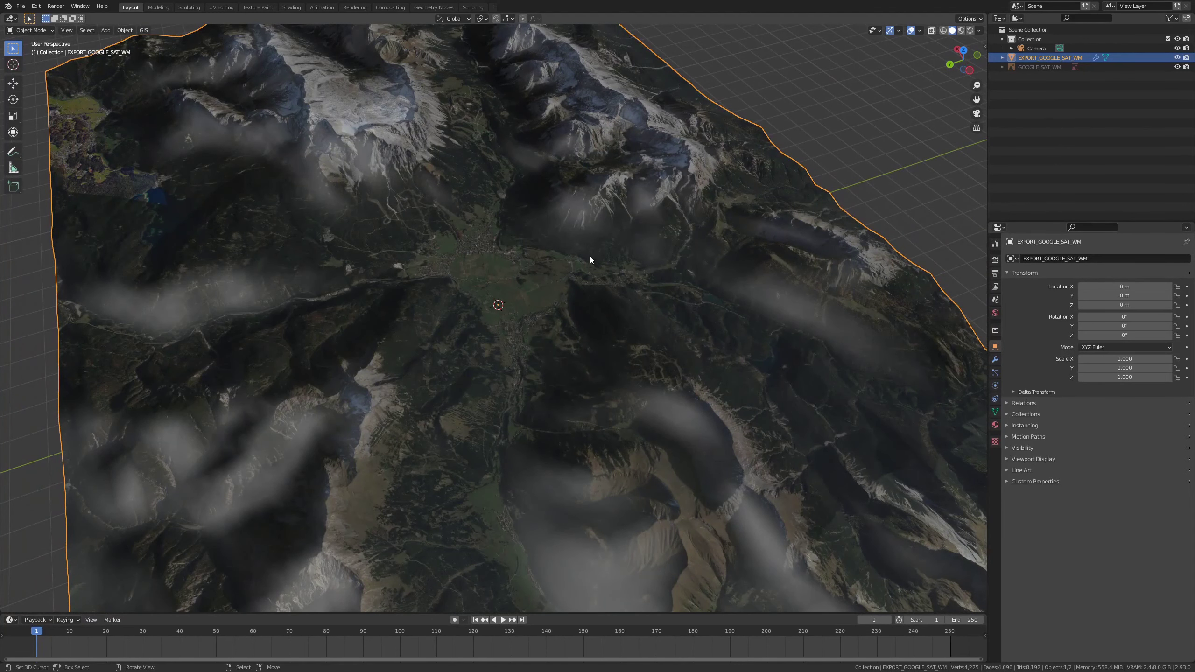
scroll(590, 262, up, 3)
middle_drag(590, 262, 575, 206)
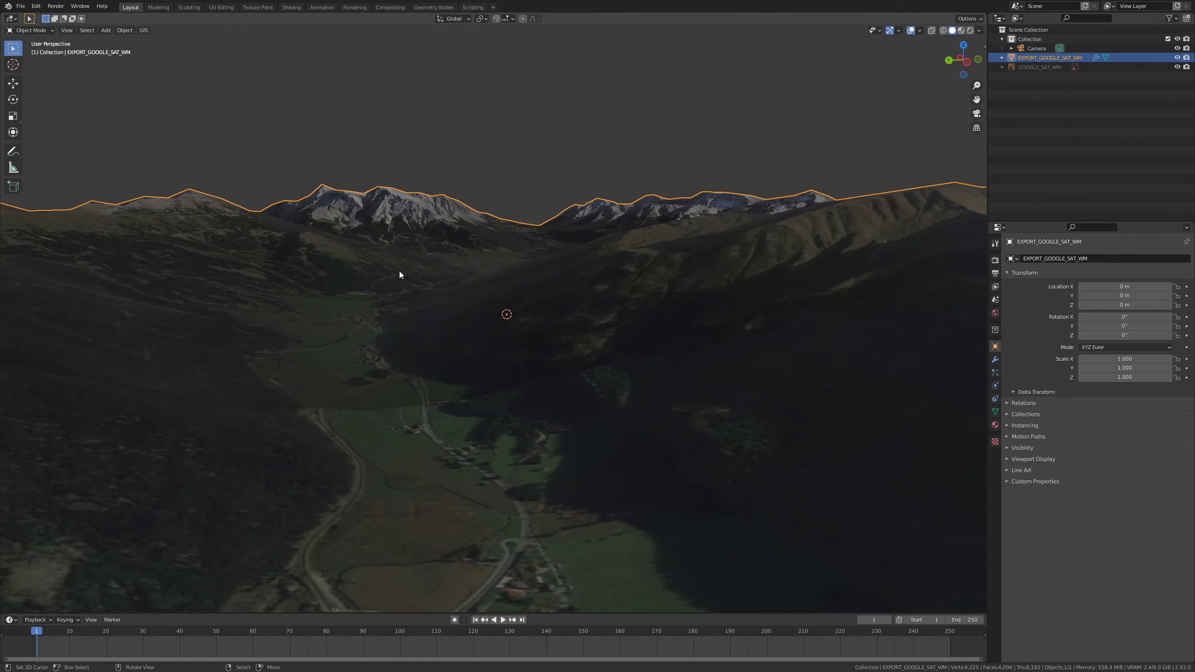
middle_drag(639, 206, 641, 235)
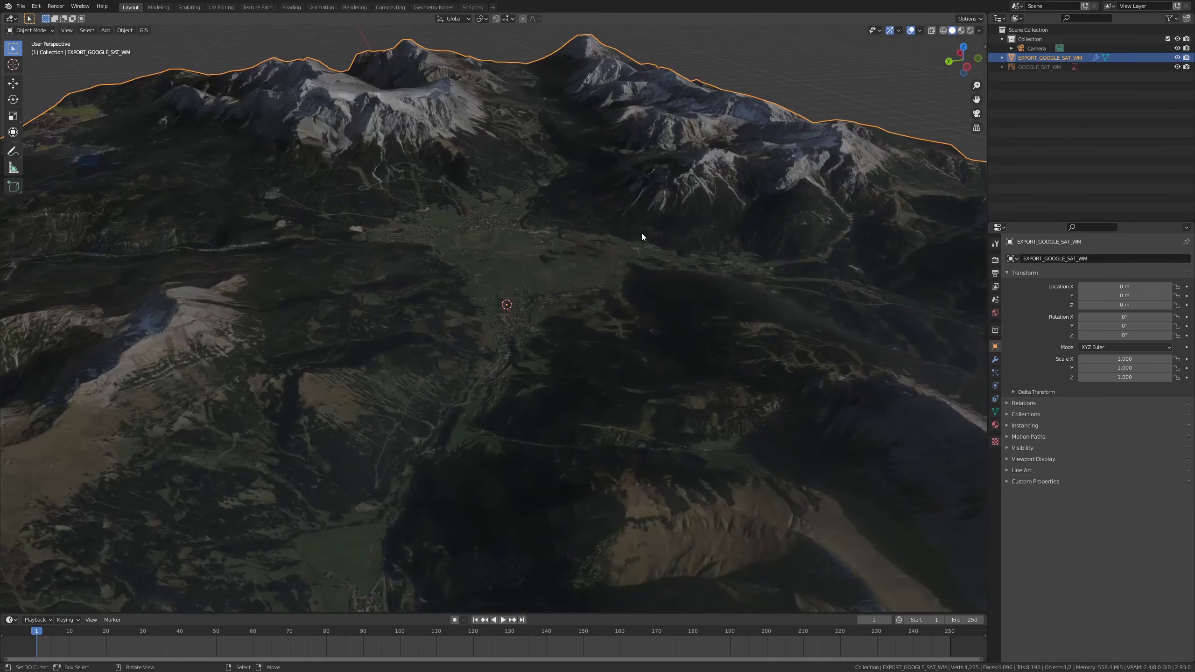
Step: Add a Simple Subdivision Surface modifier at level 3 and drag it above DEM in the stack
click(994, 361)
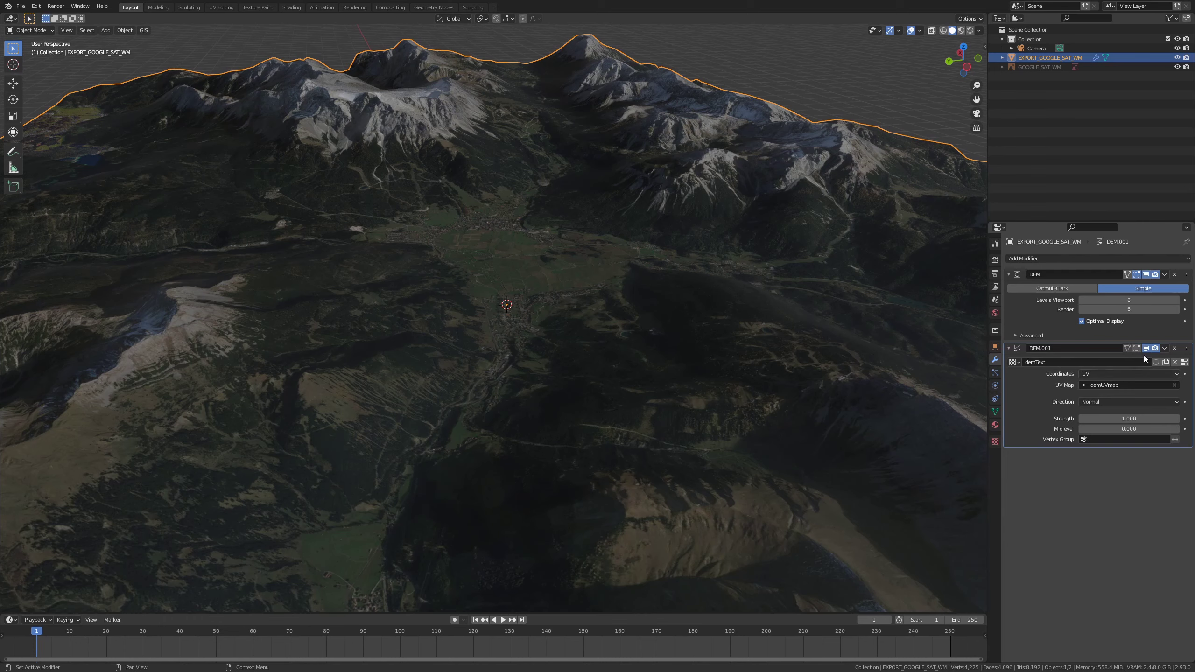
click(1160, 259)
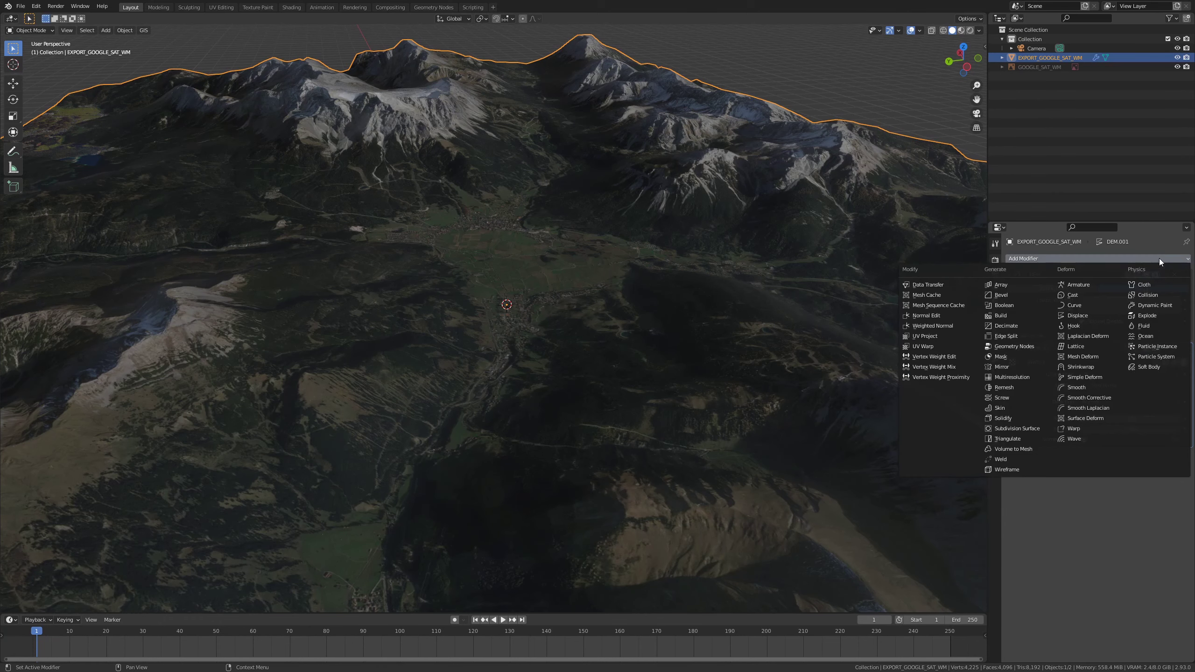
click(1030, 429)
click(1155, 468)
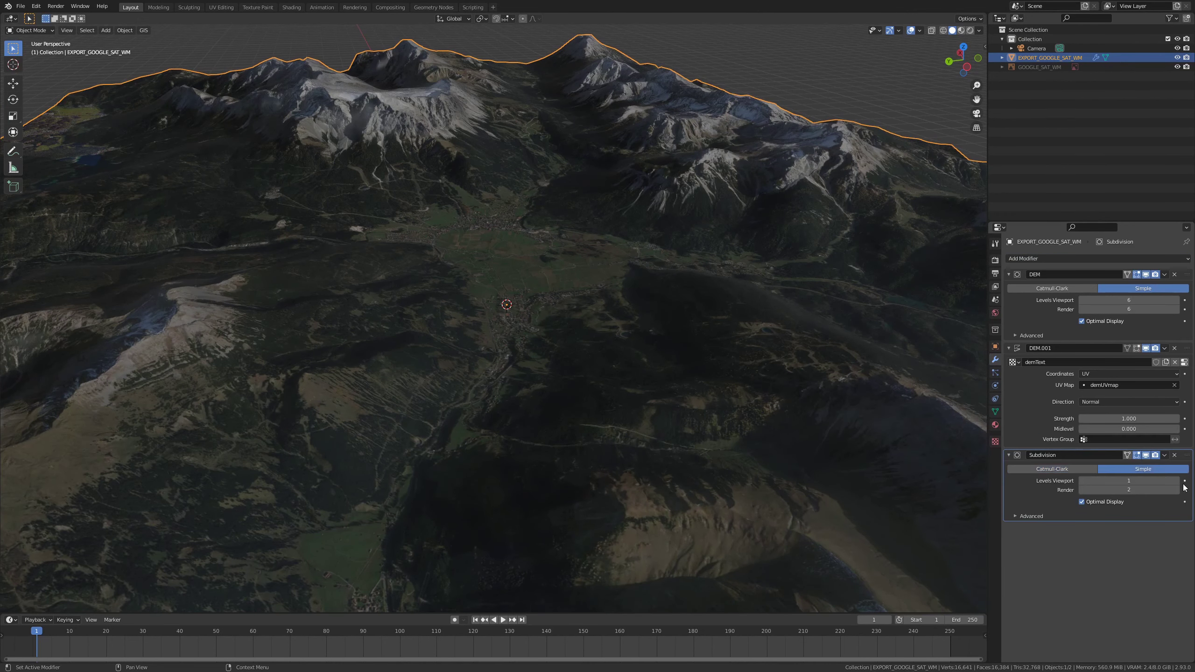
click(1177, 481)
click(1177, 491)
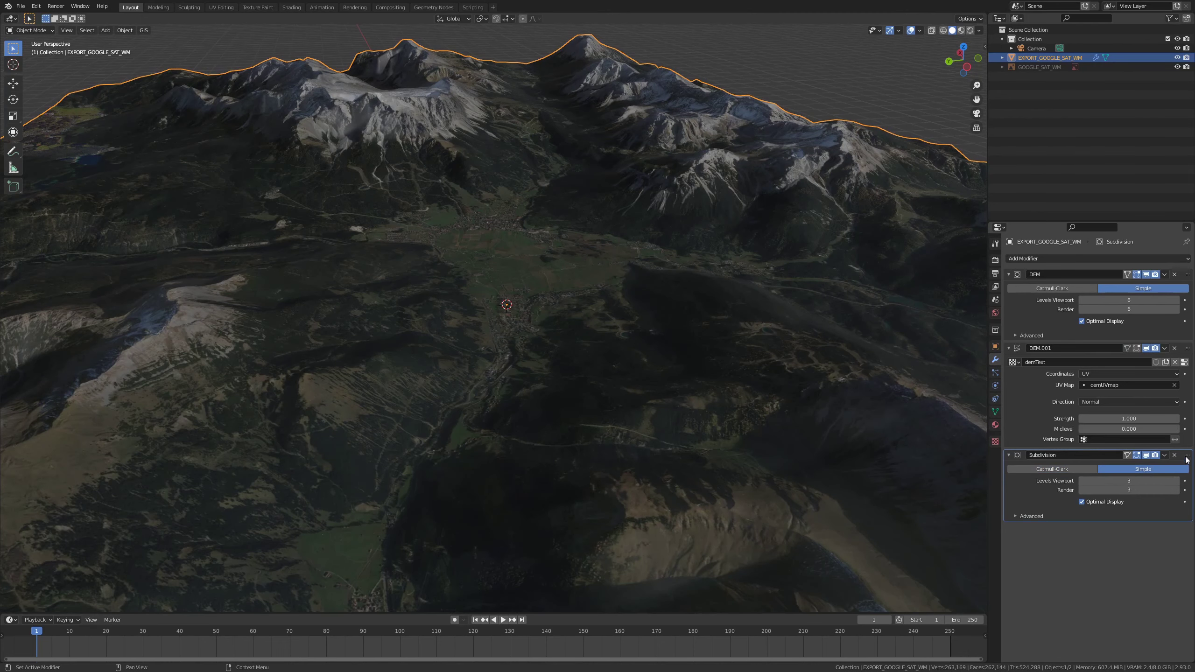
drag(1187, 454, 1187, 269)
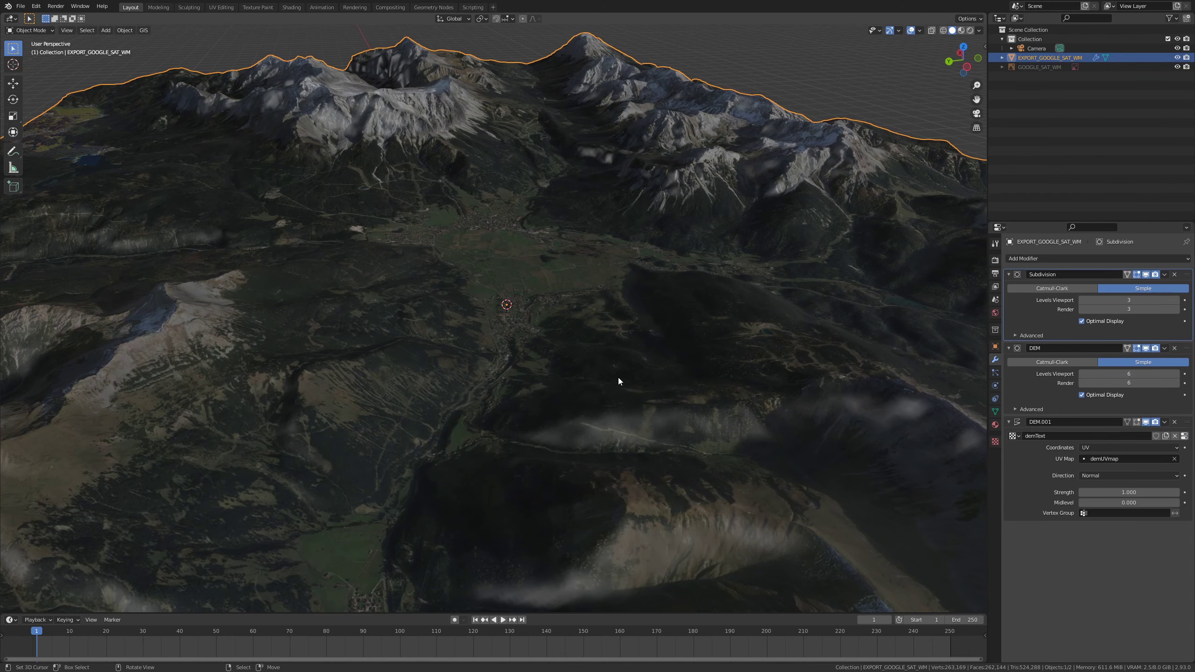
Step: Set the DEM.001 displacement strength to 1.3
middle_drag(675, 362, 674, 345)
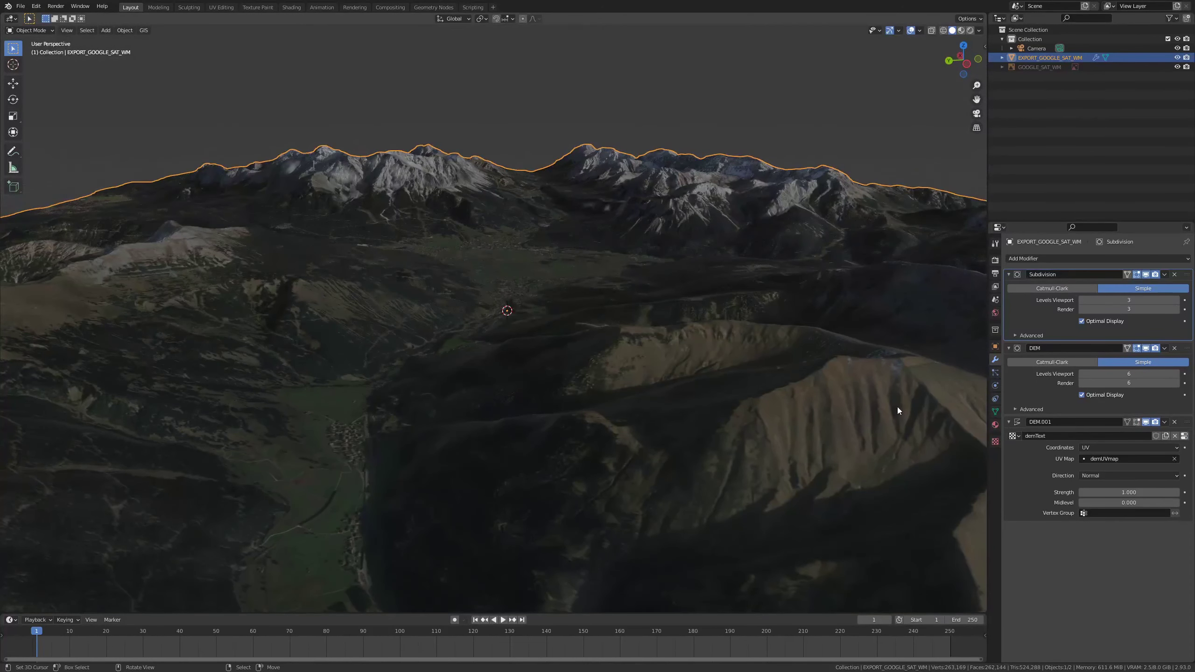
click(1130, 492)
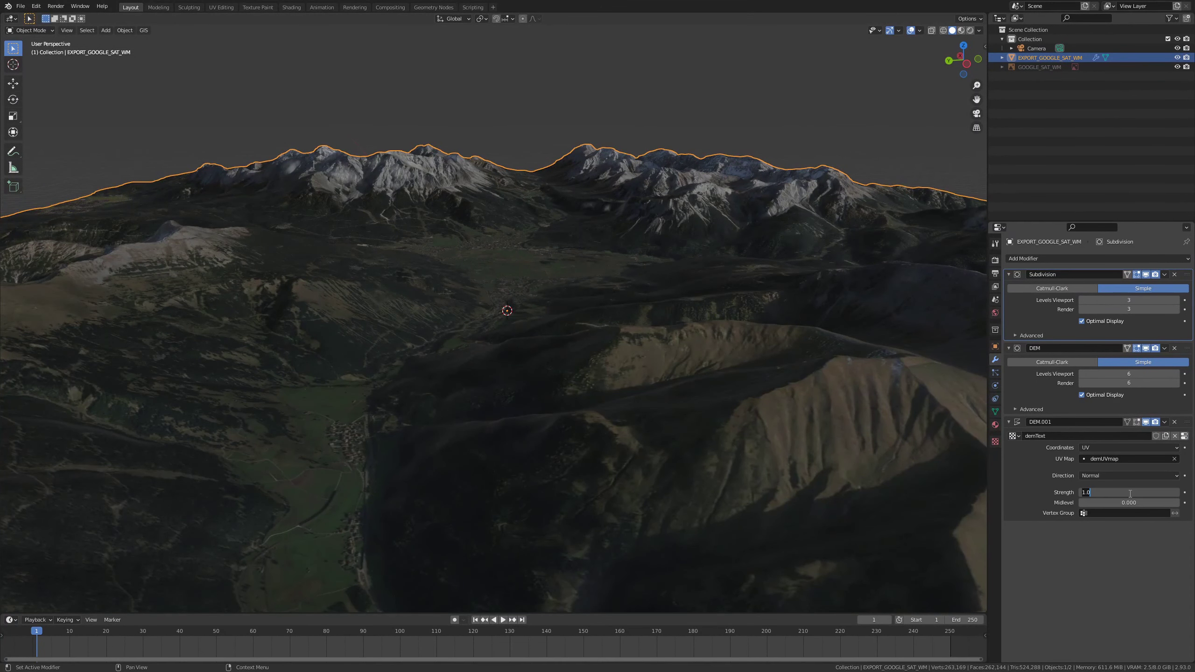
key(BackSpace)
key(BackSpace)
text(.3)
key(Return)
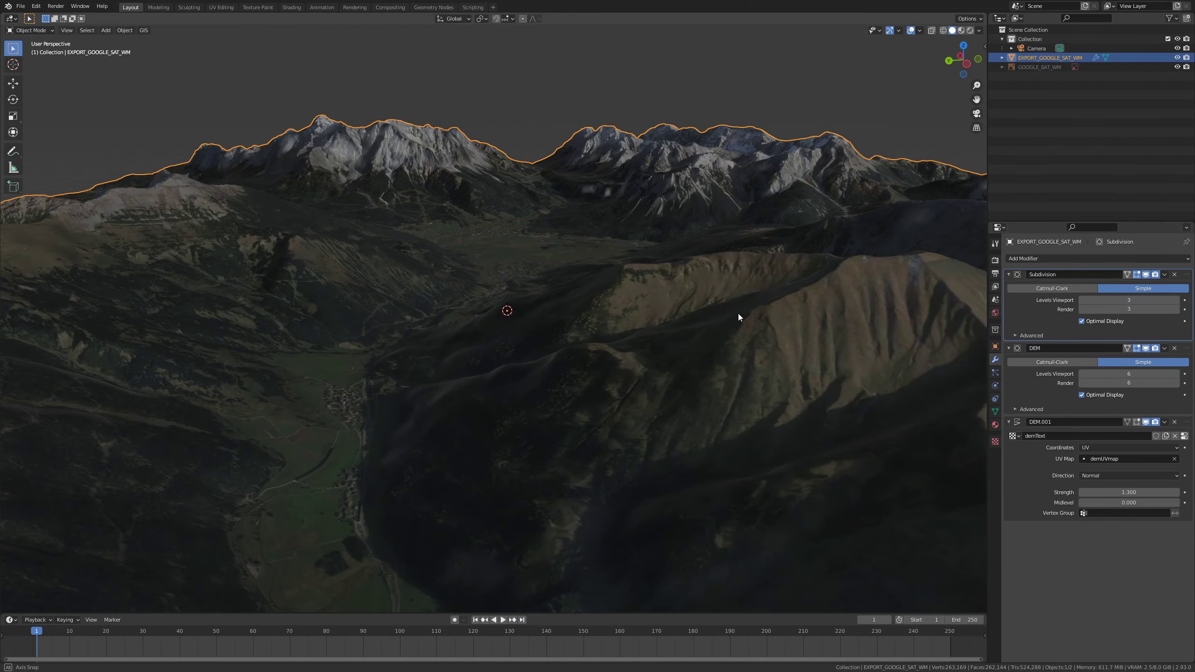
Step: Orbit down into the valley and make the timeline area taller
middle_drag(738, 308, 387, 293)
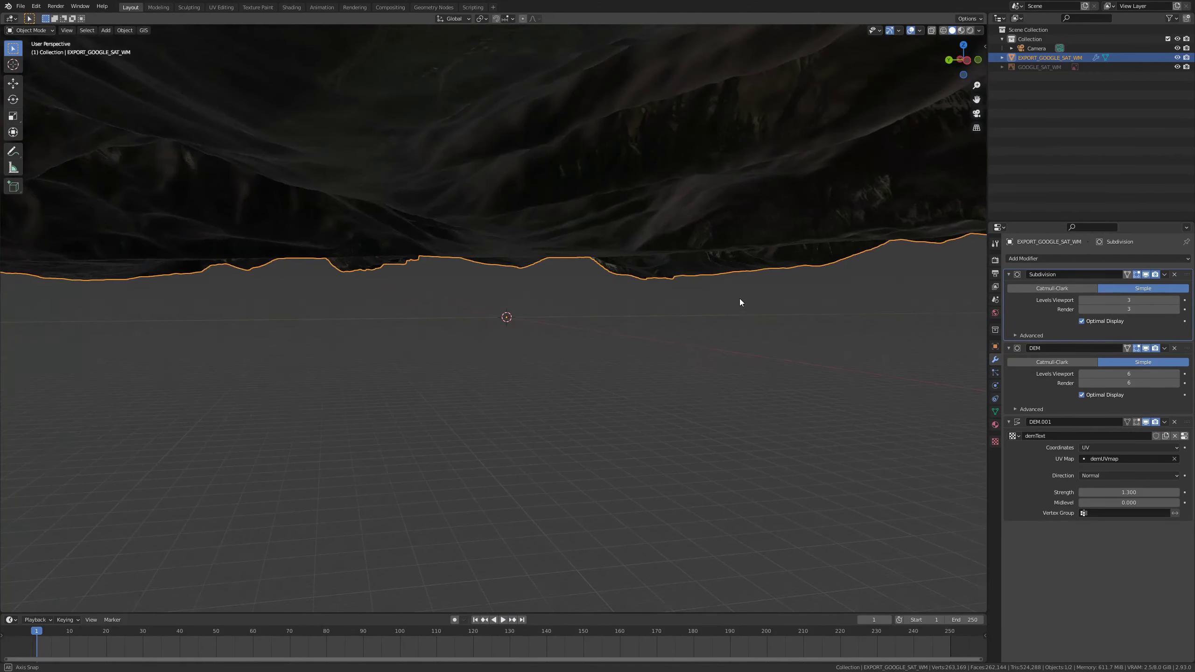
scroll(387, 293, down, 4)
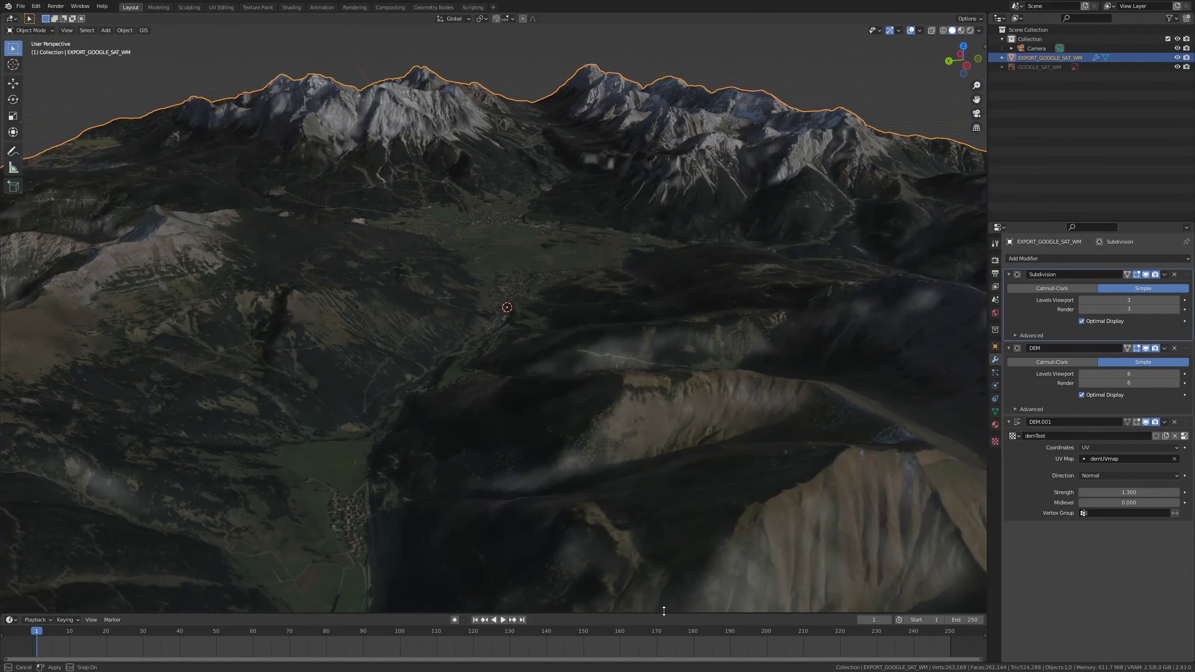
drag(664, 613, 664, 470)
Step: Show the terrain's rastMat material nodes in a Shader Editor in place of the timeline
click(996, 425)
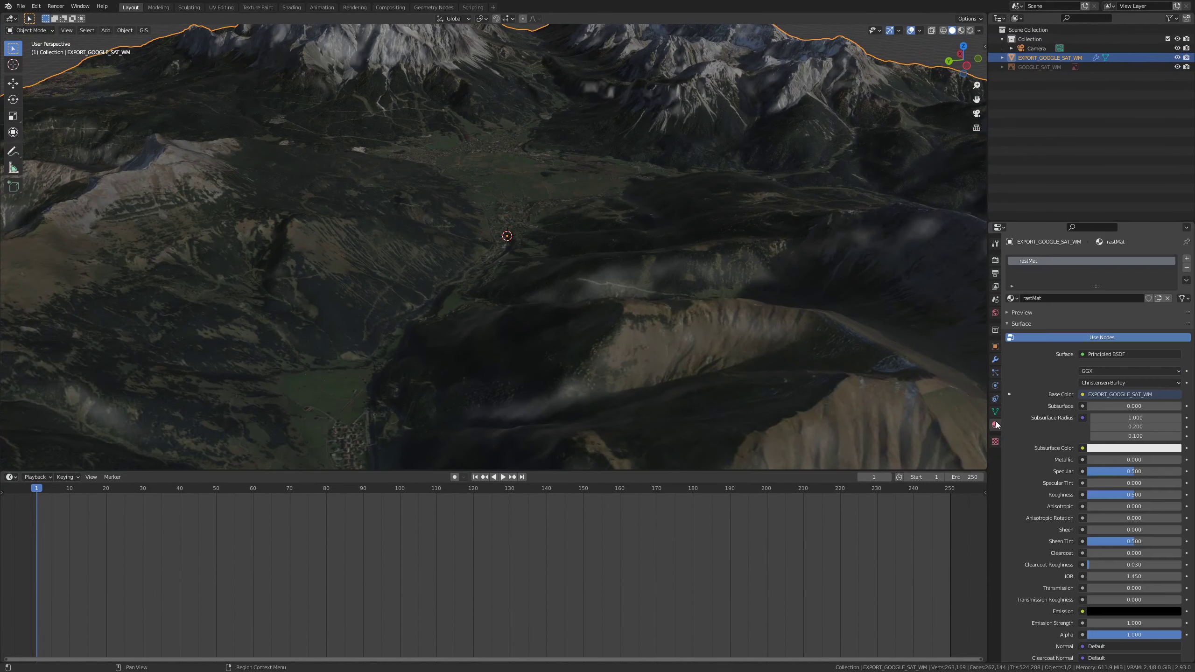
click(19, 479)
click(54, 566)
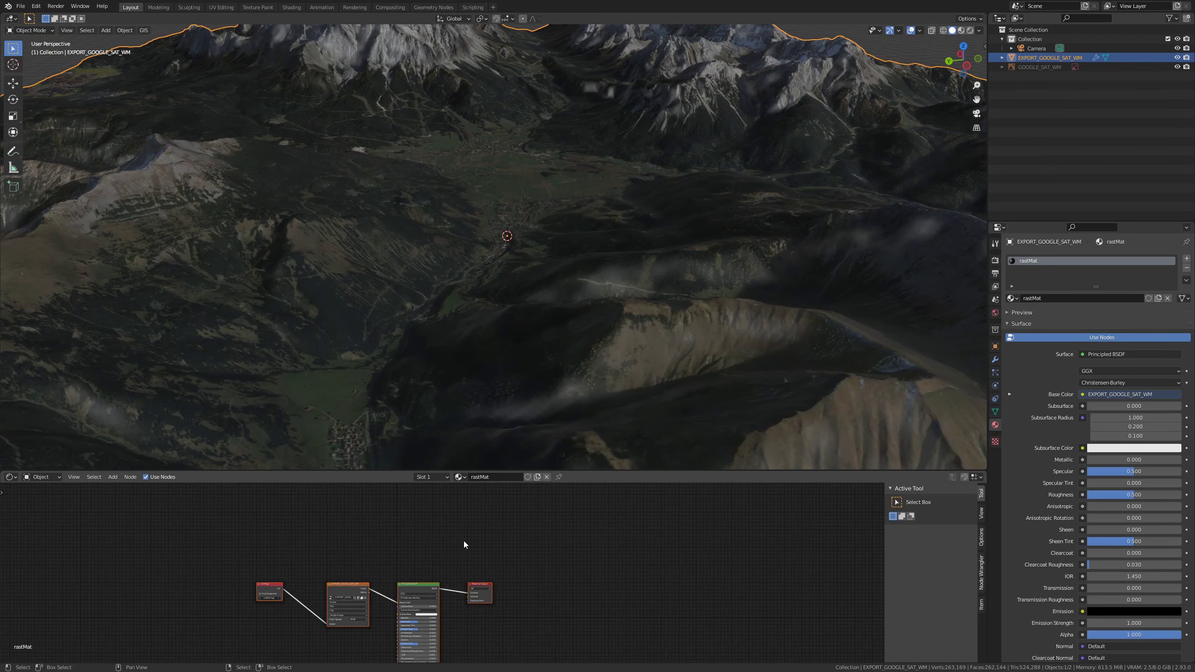
scroll(460, 547, up, 2)
scroll(536, 549, up, 1)
scroll(535, 574, up, 1)
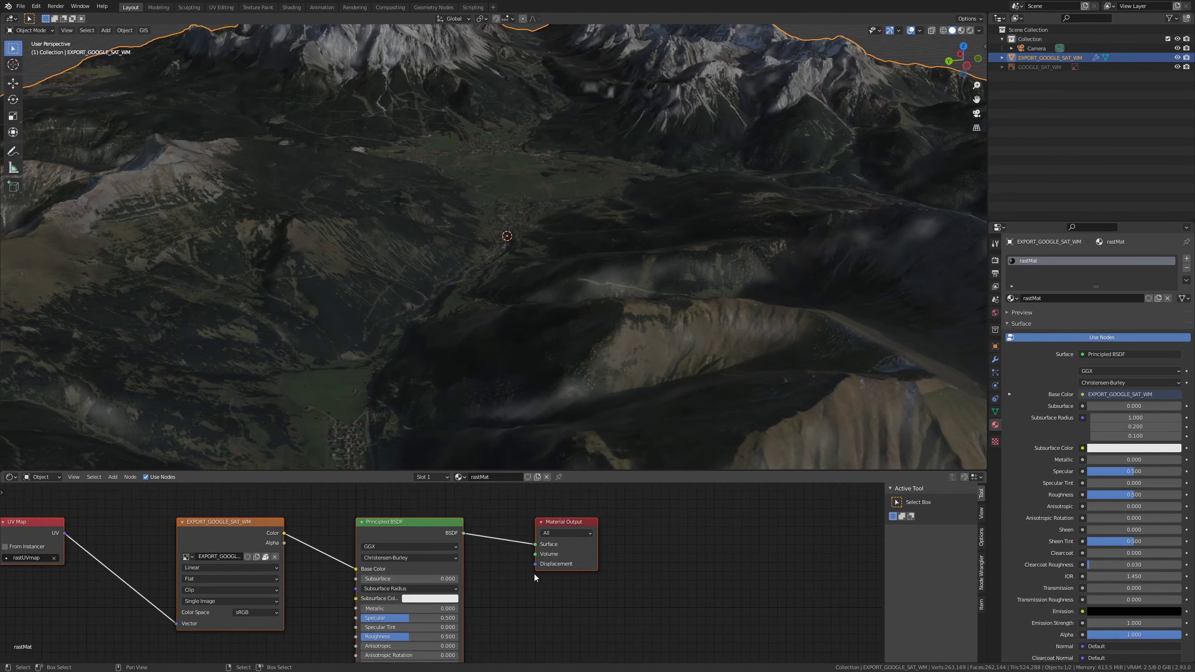
scroll(574, 523, up, 2)
Step: Set Principled BSDF specular to 0 and roughness 0.895, then shift the UV Map and image nodes left
mouse_move(445, 568)
mouse_down()
mouse_move(406, 568)
mouse_move(471, 586)
mouse_up()
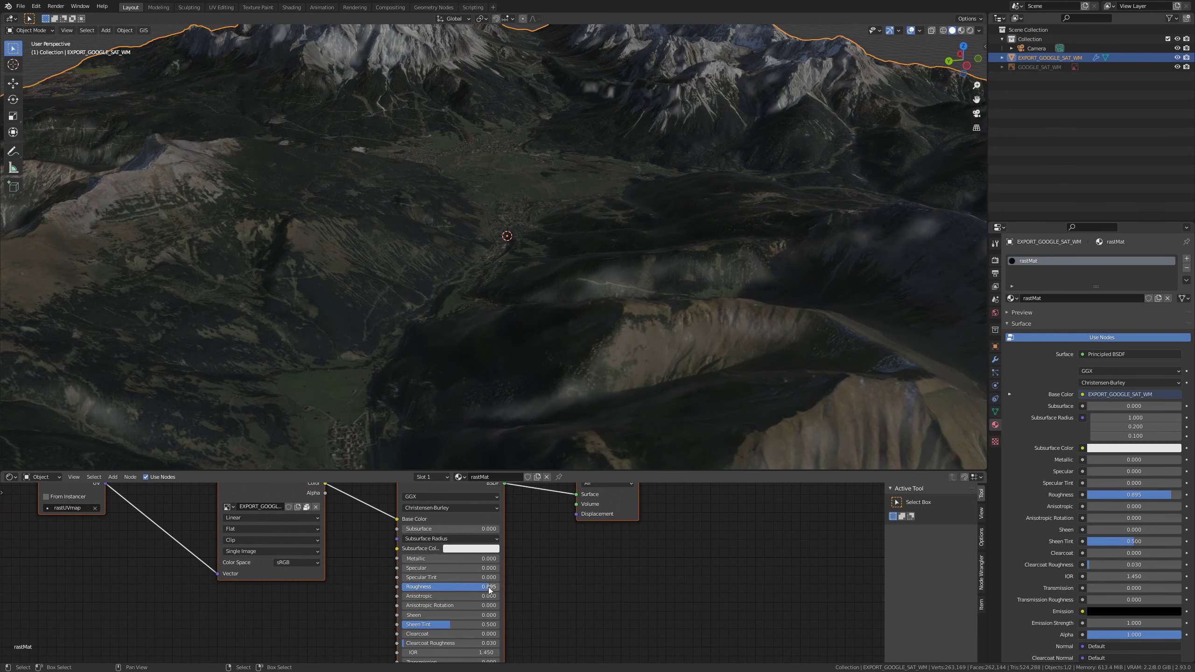
scroll(366, 577, down, 1)
scroll(367, 577, down, 1)
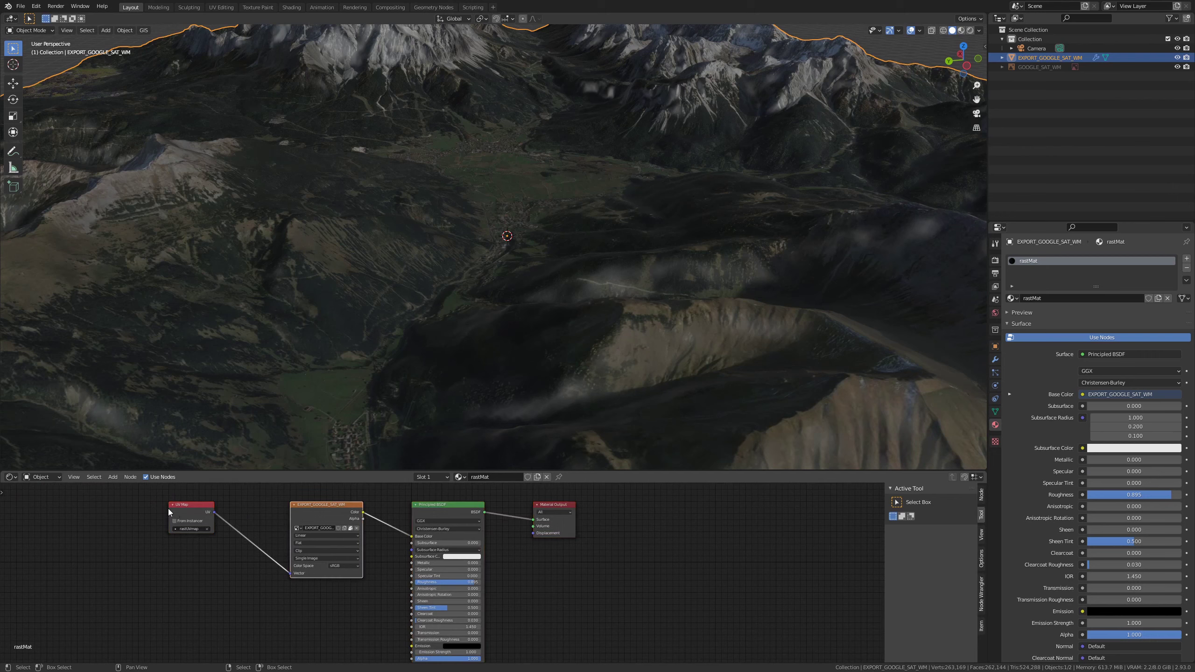
drag(193, 510, 85, 504)
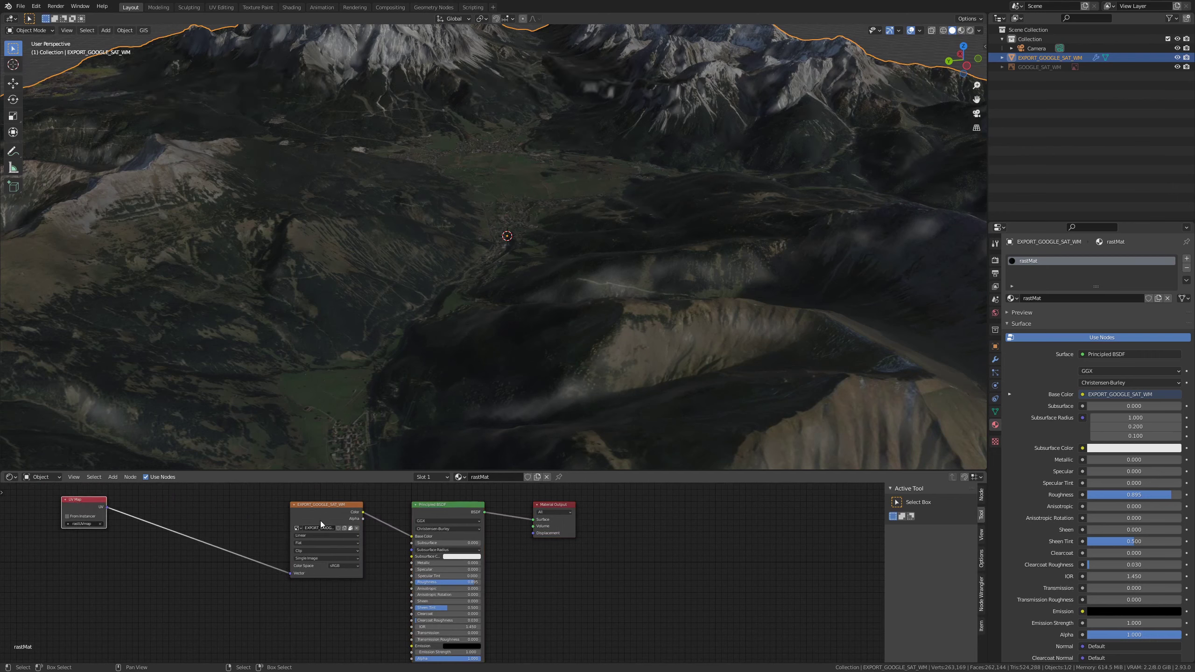
drag(320, 521, 227, 521)
Step: Add an RGB to BW node beside the satellite image texture
key(shift+a)
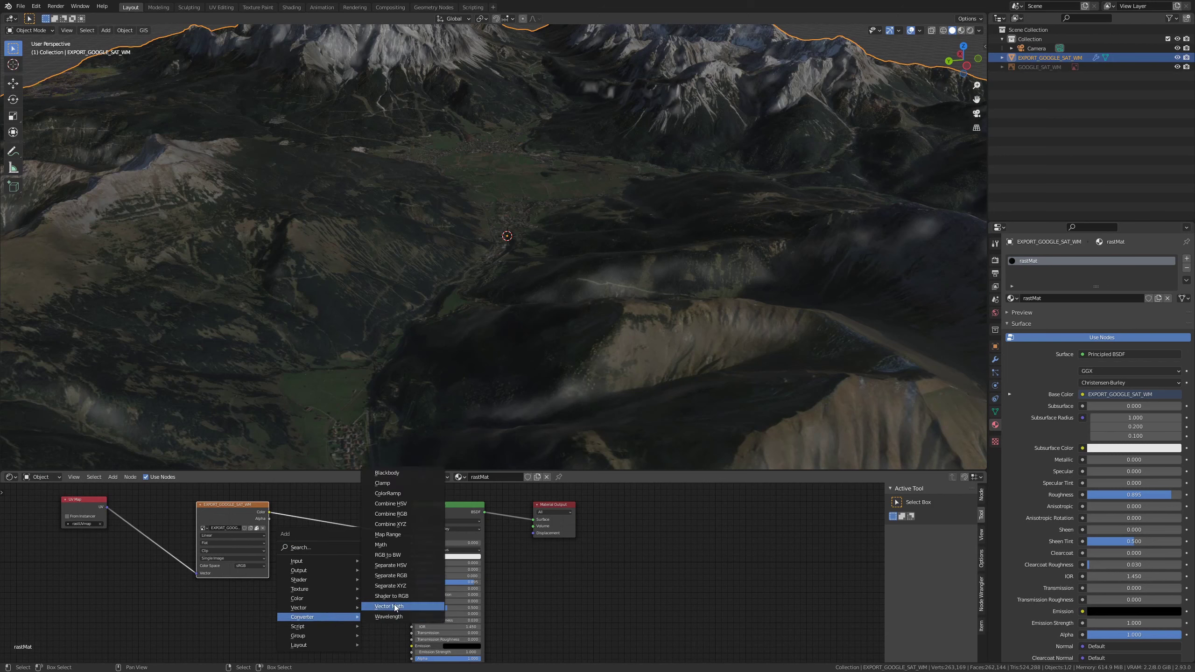
mouse_move(302, 617)
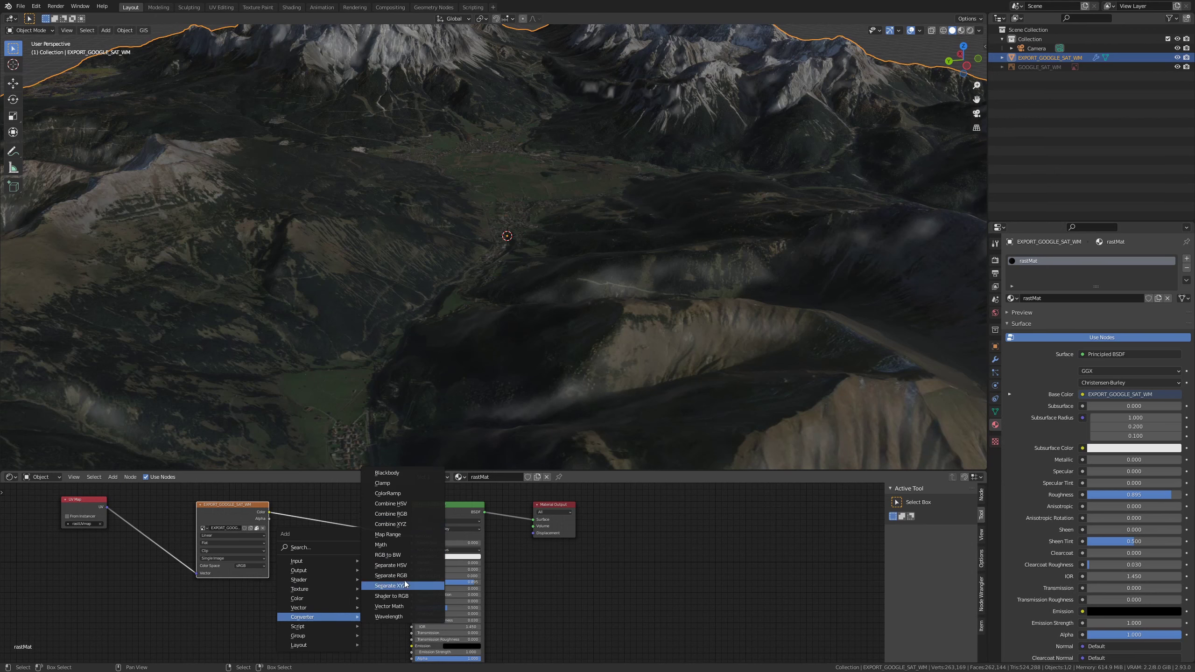
click(399, 555)
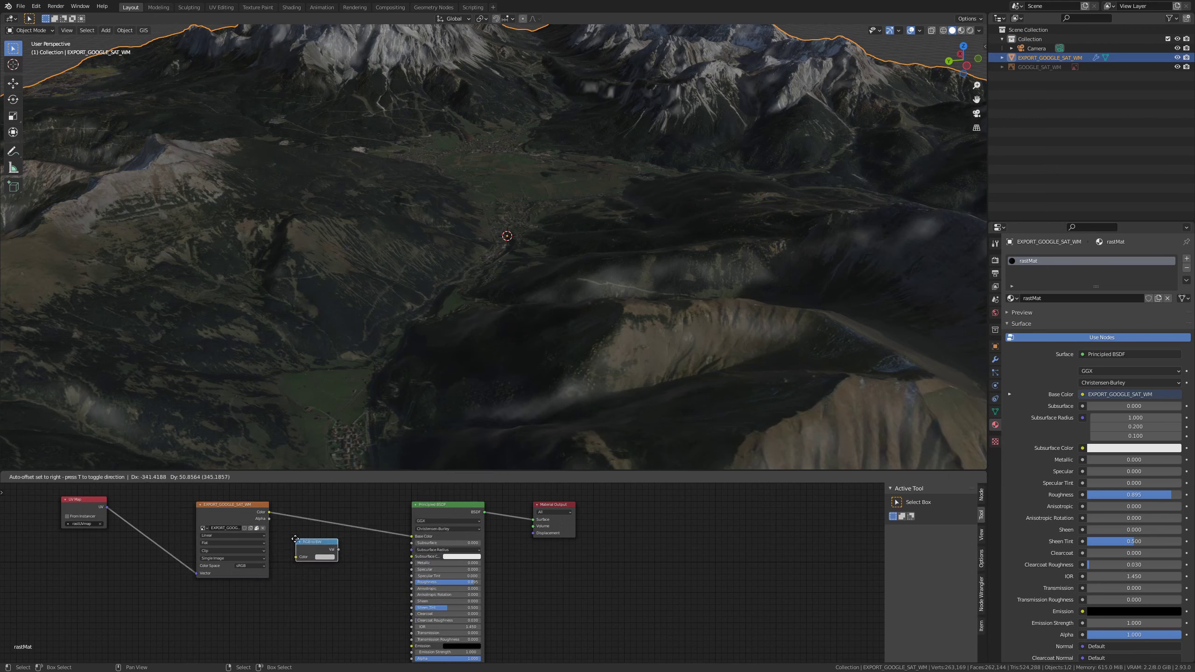
click(285, 537)
drag(270, 512, 287, 555)
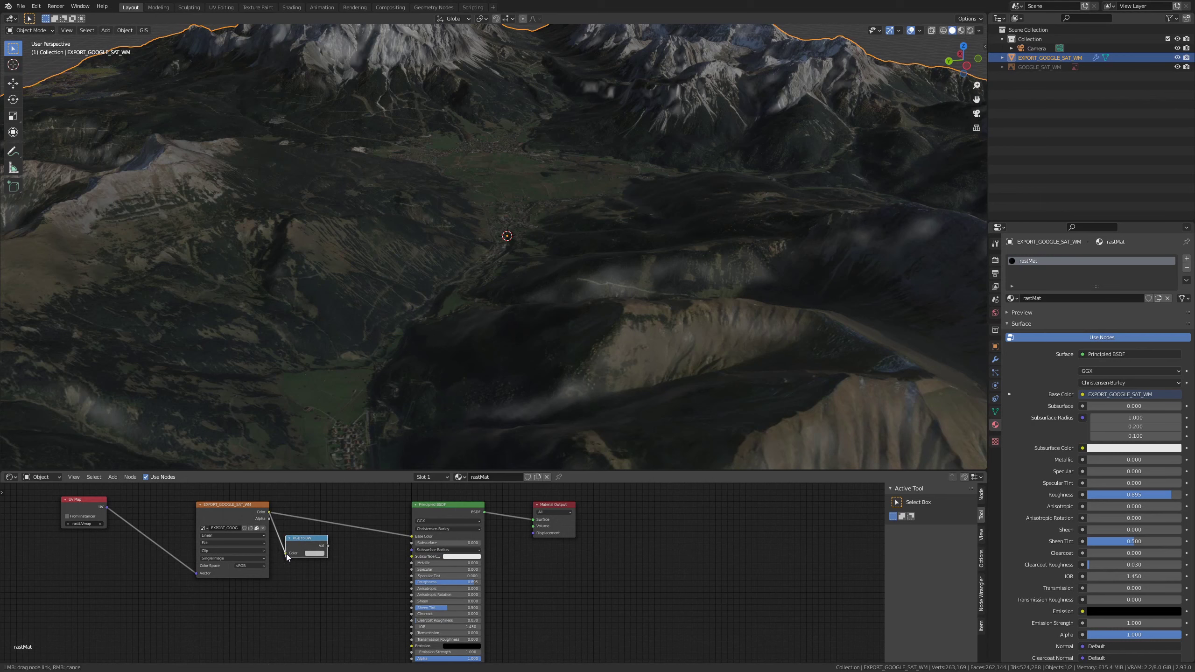
Step: Add a Bump node fed by the greyscale value into Height, driving the Principled BSDF Normal
key(shift+a)
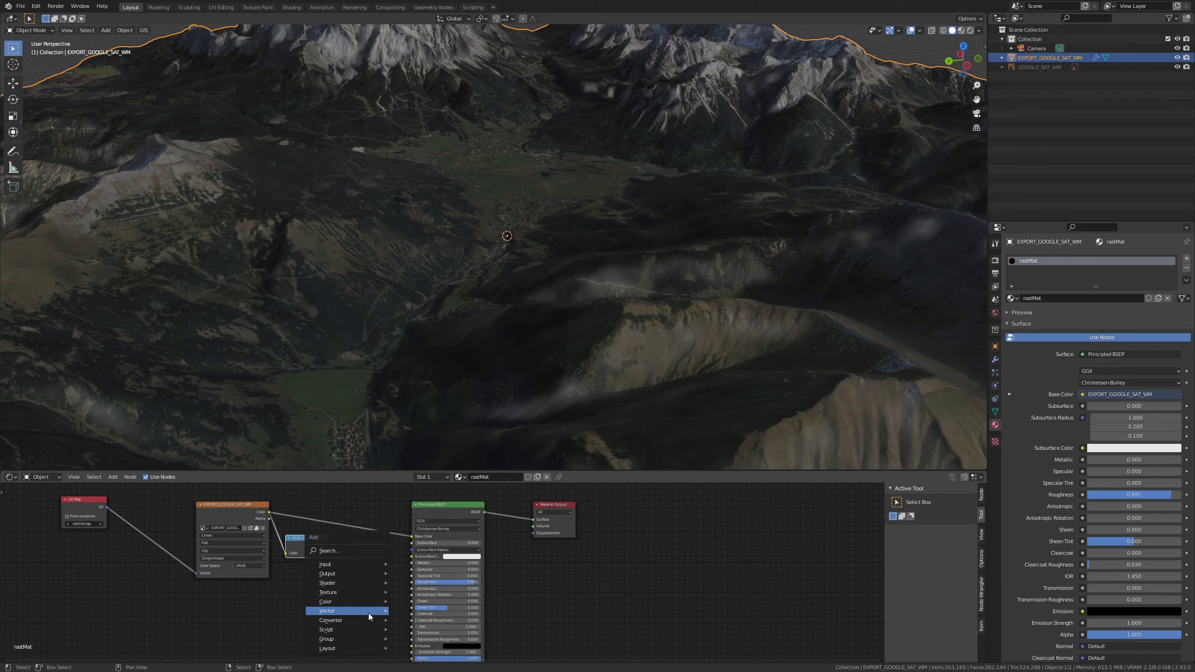
mouse_move(346, 611)
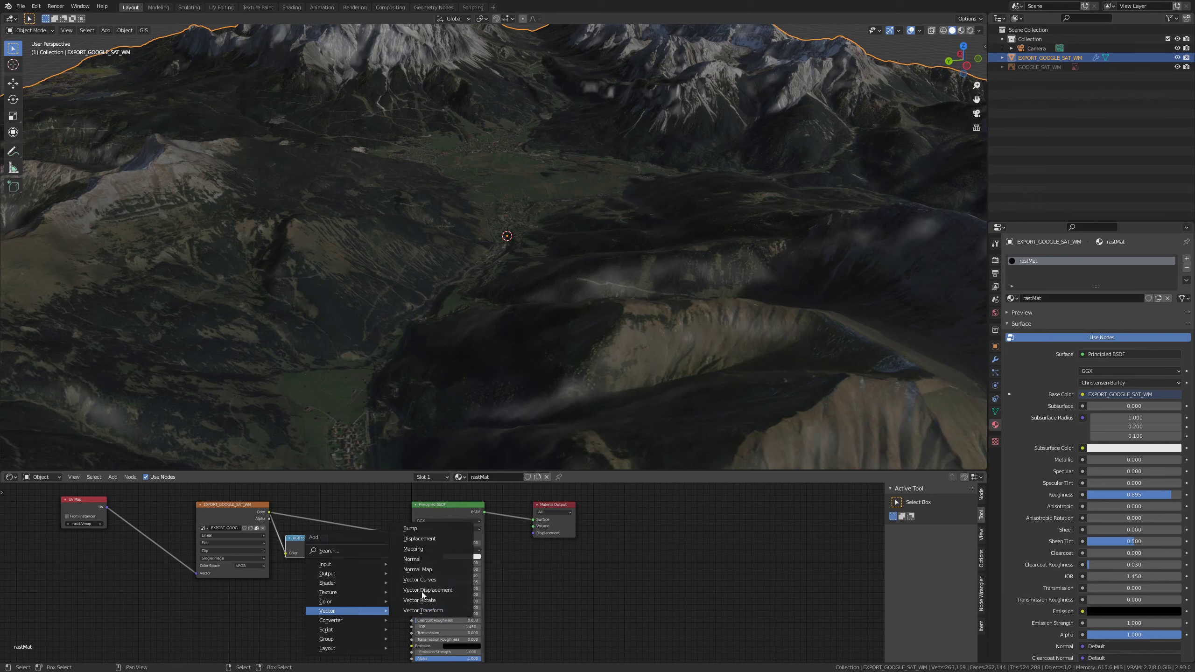
click(411, 528)
click(334, 542)
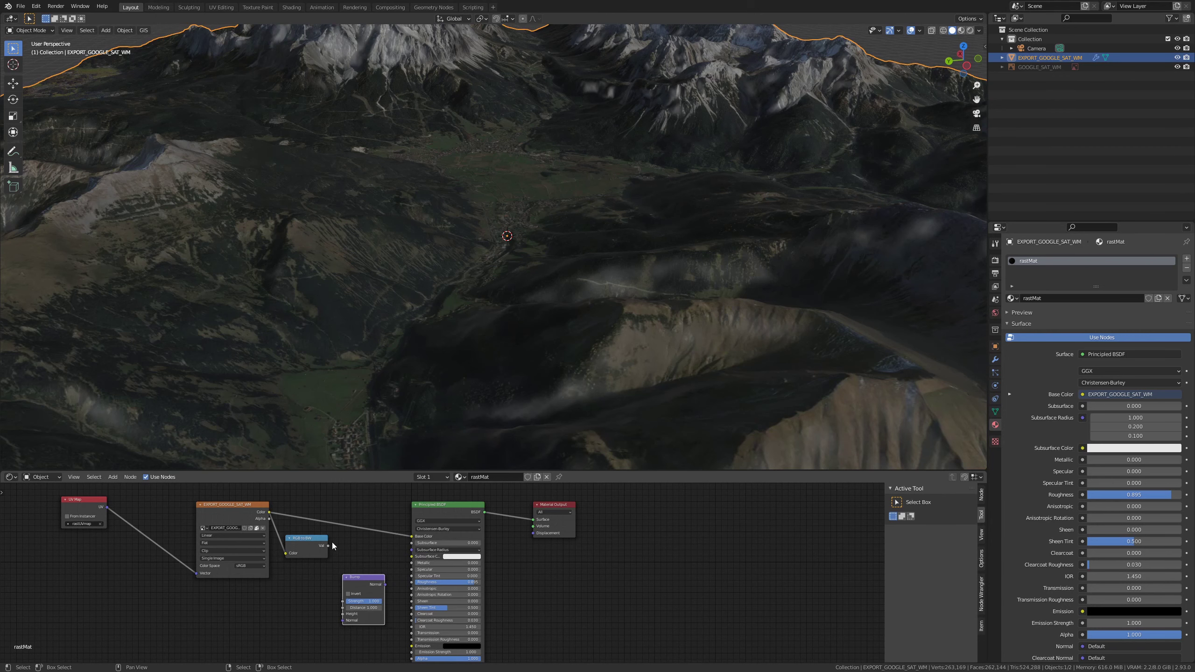
drag(328, 547, 340, 618)
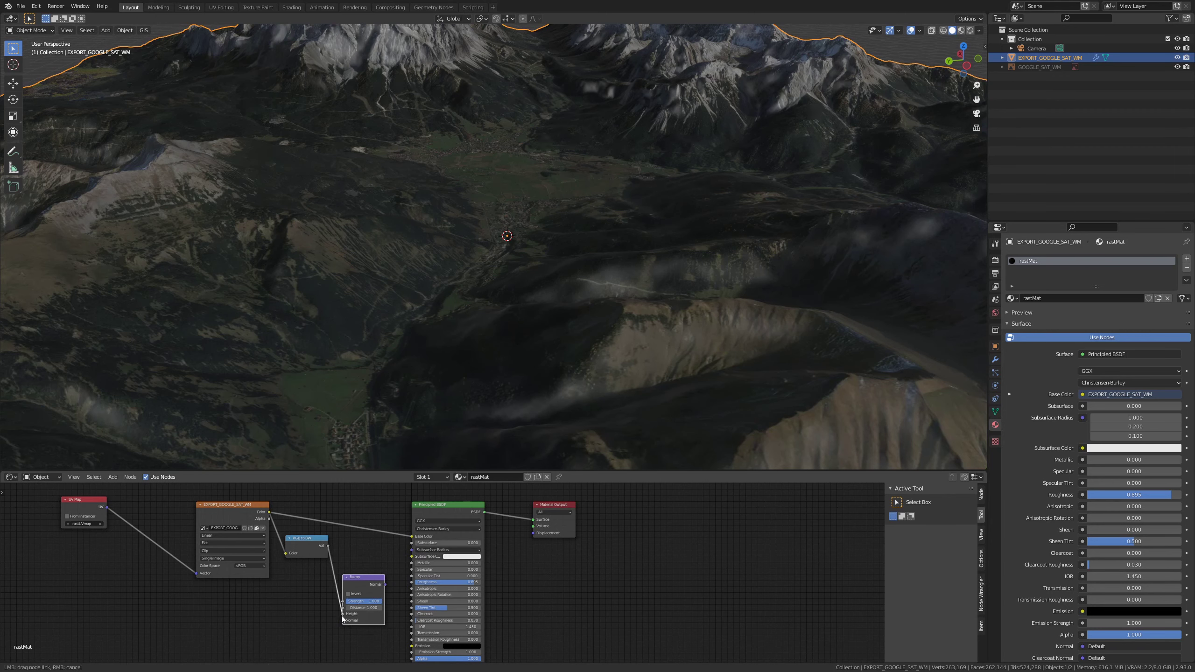
drag(385, 584, 403, 637)
middle_drag(403, 637, 404, 587)
scroll(404, 587, up, 1)
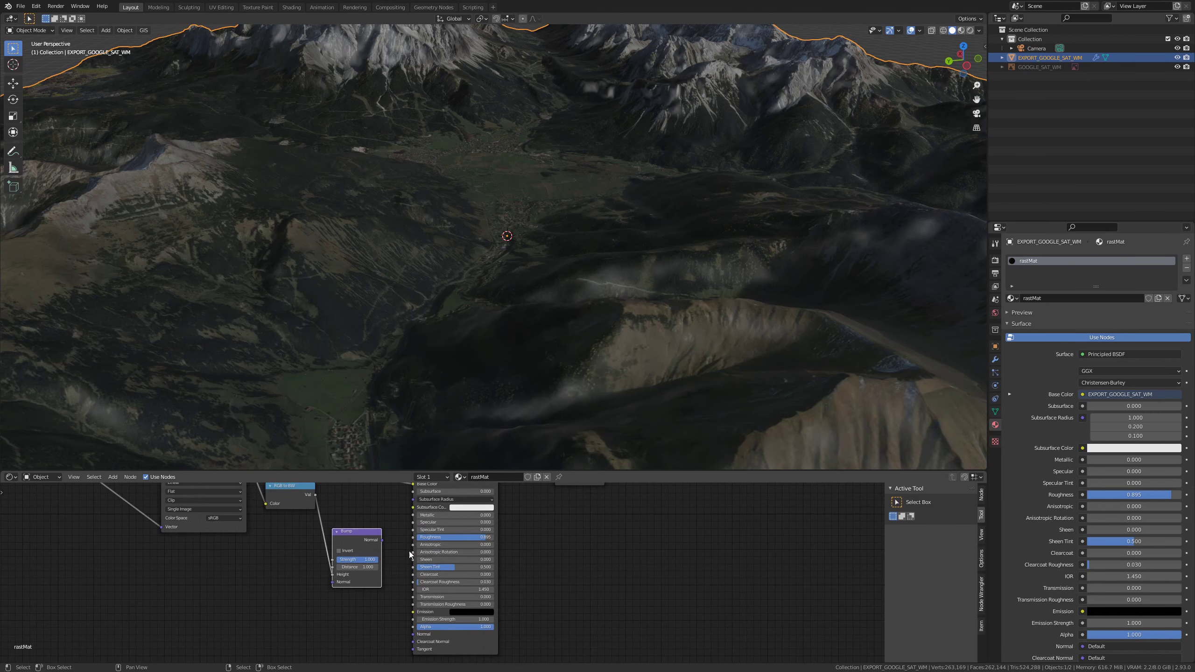
drag(382, 541, 411, 639)
Step: Give the Bump node strength 50 and distance 20
double_click(361, 559)
text(50)
click(363, 566)
text(1.0)
text(20)
key(Return)
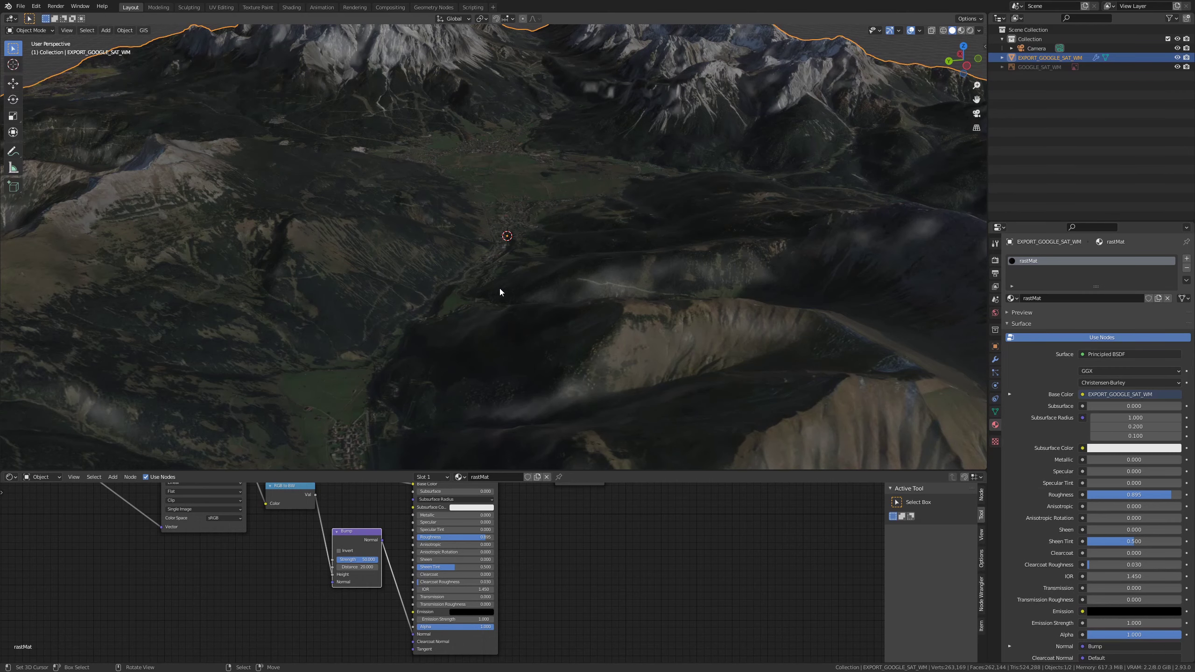
middle_drag(628, 282, 540, 282)
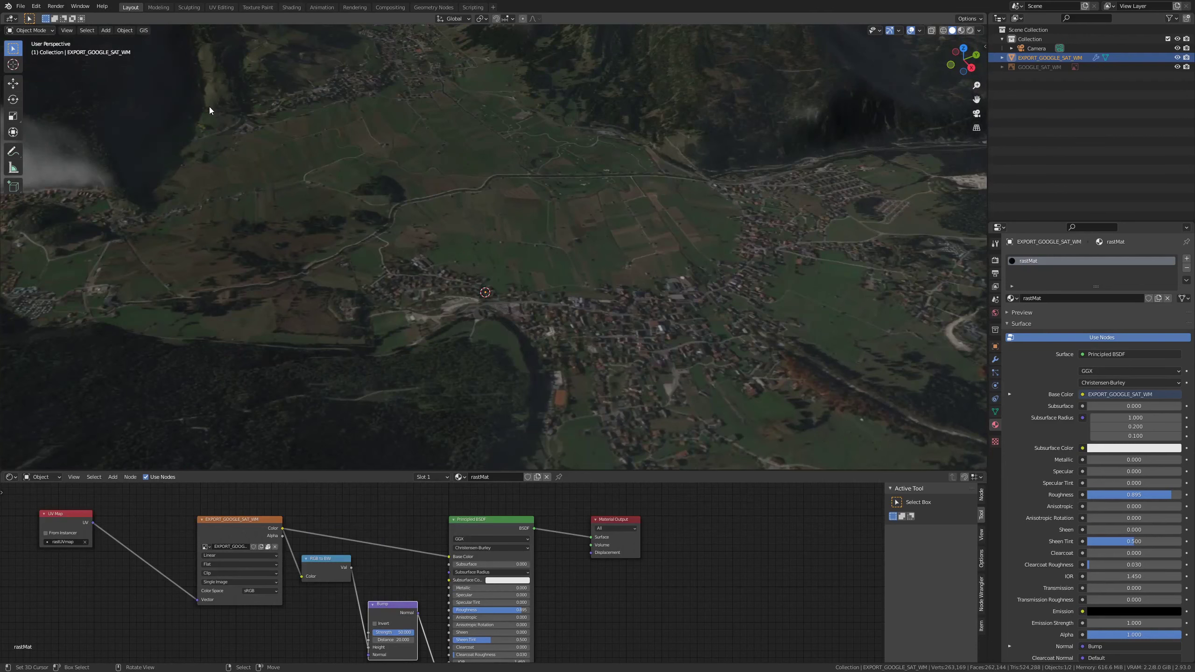
click(147, 30)
mouse_move(167, 54)
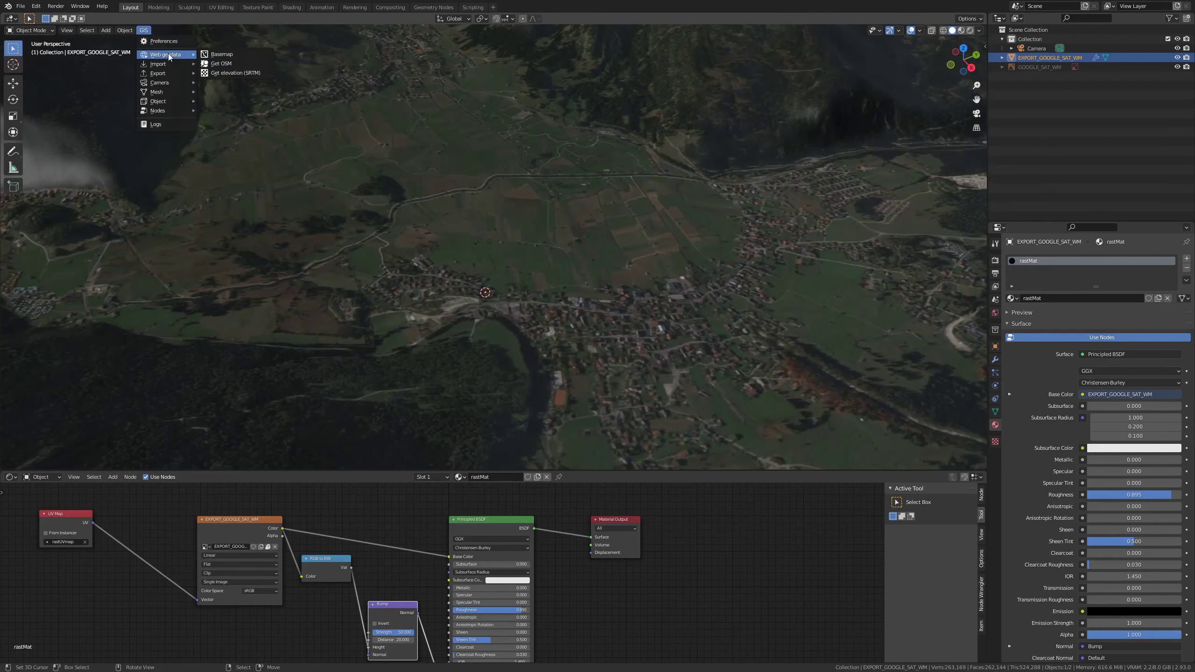
click(228, 67)
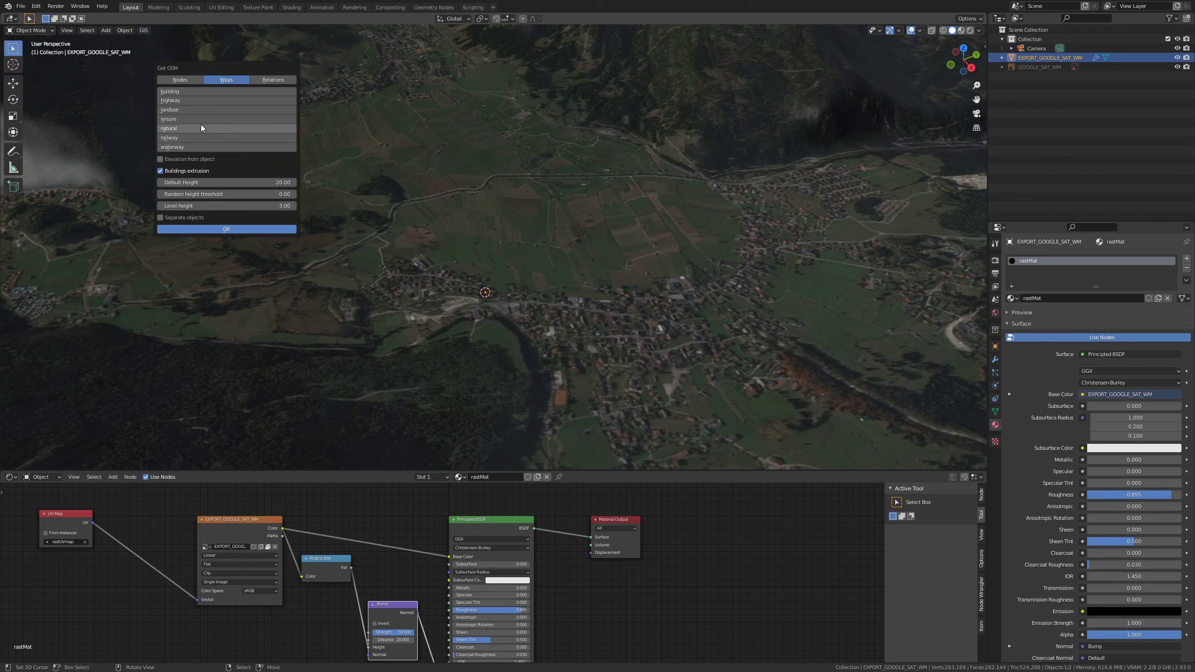
click(187, 91)
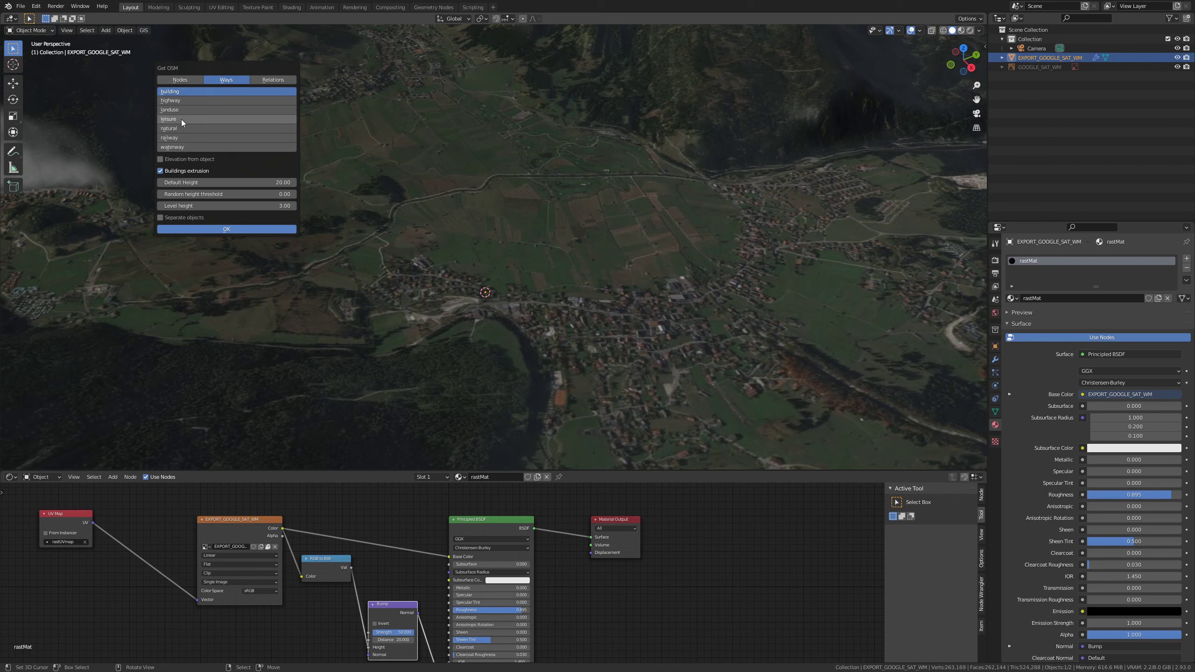
click(226, 228)
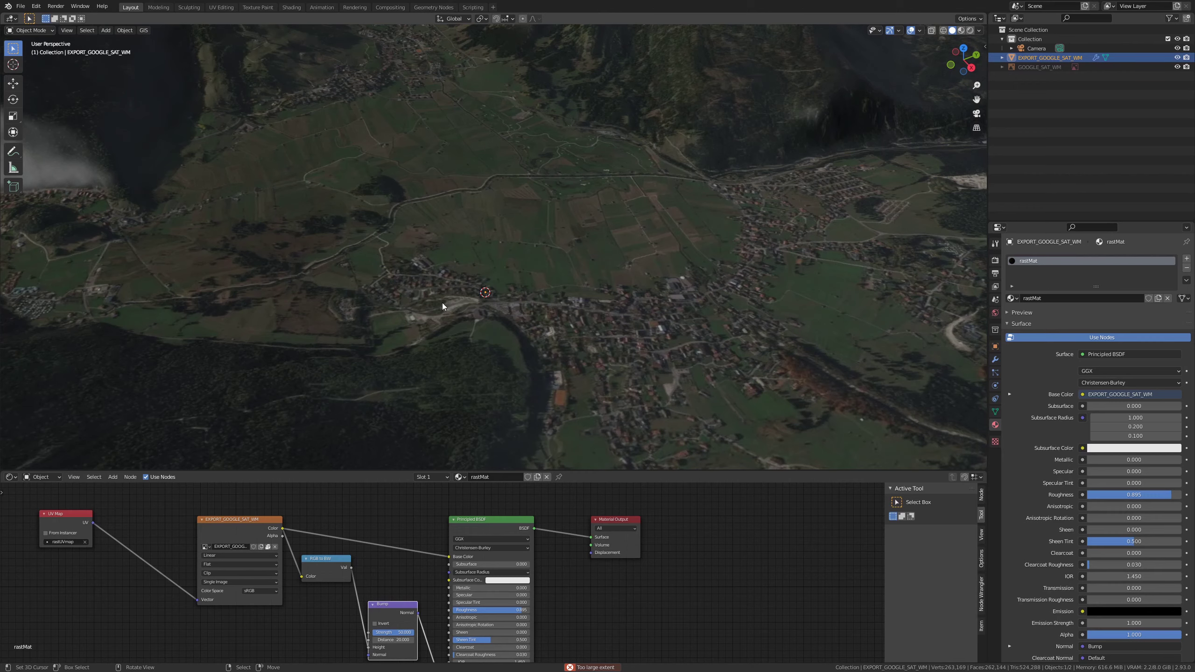
mouse_move(594, 342)
middle_down()
mouse_move(486, 327)
mouse_move(663, 356)
mouse_move(758, 348)
middle_up()
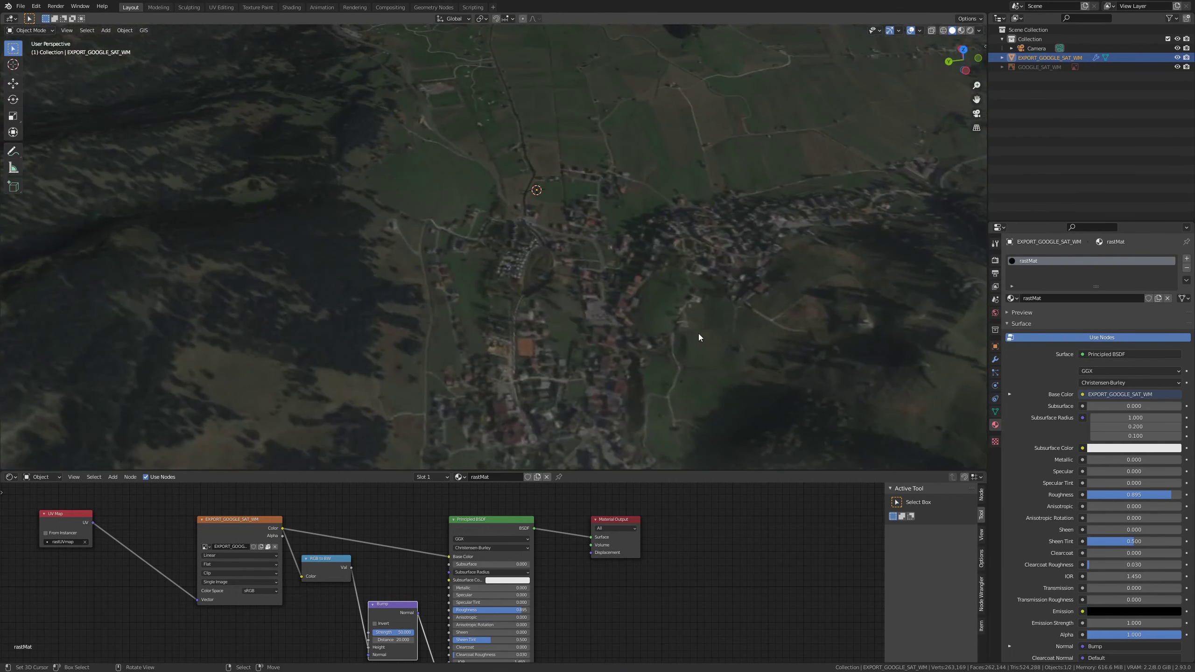
scroll(687, 334, down, 3)
scroll(687, 335, down, 3)
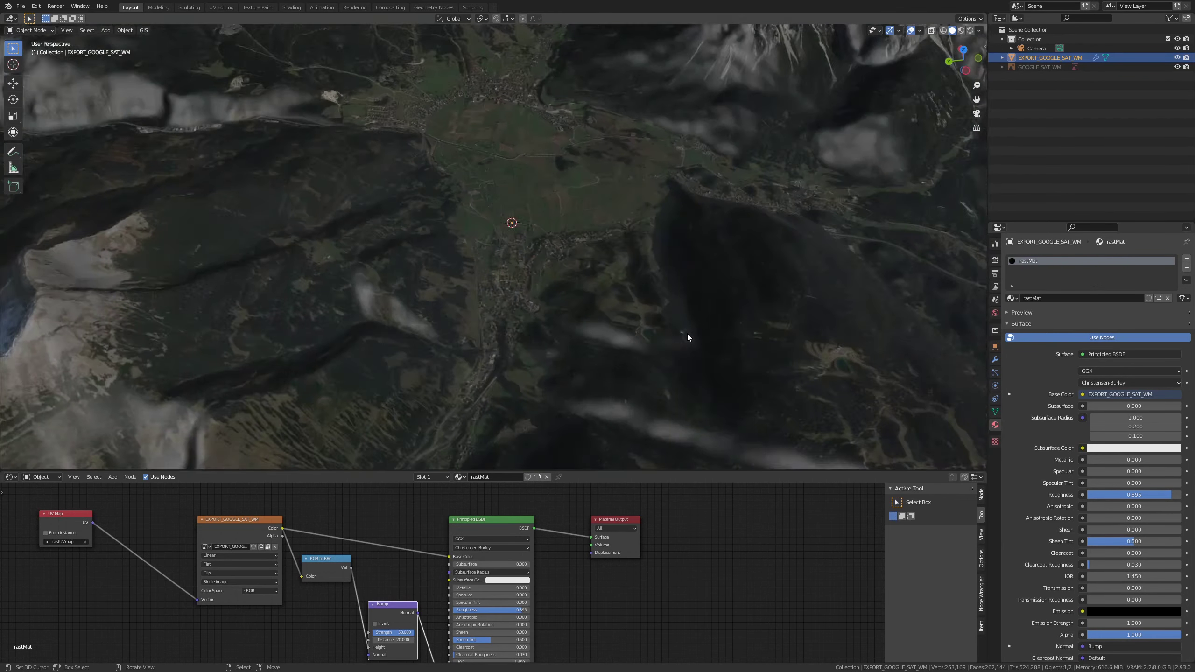
scroll(687, 335, down, 2)
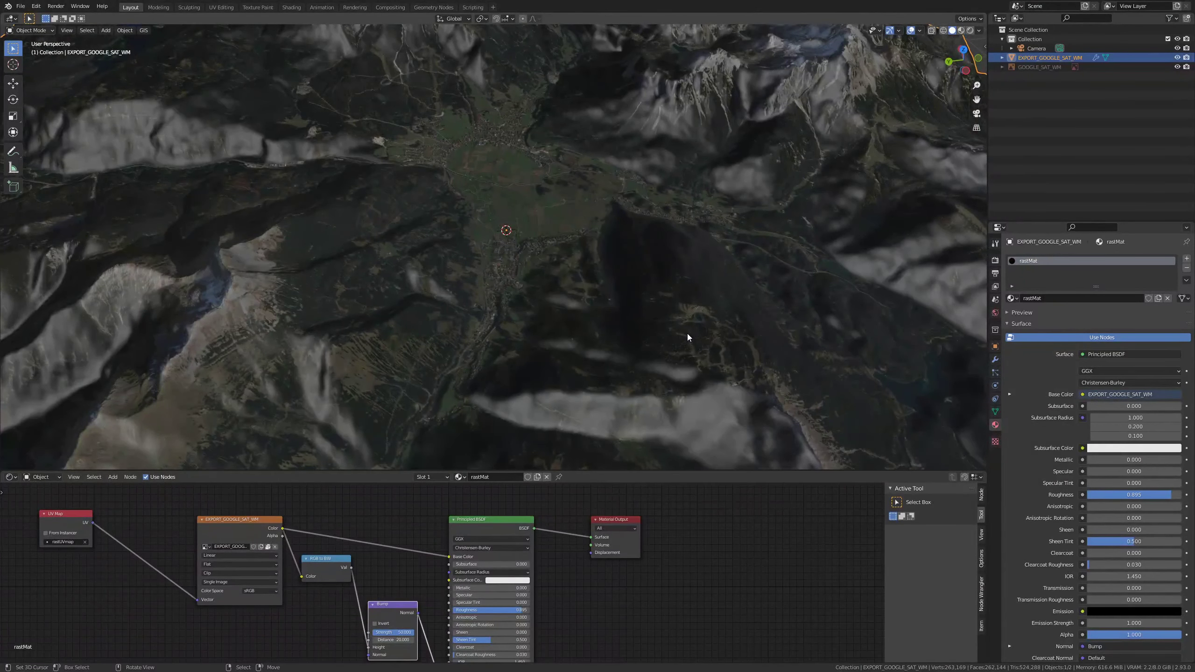
mouse_move(687, 334)
middle_down()
mouse_move(685, 263)
mouse_move(539, 246)
middle_up()
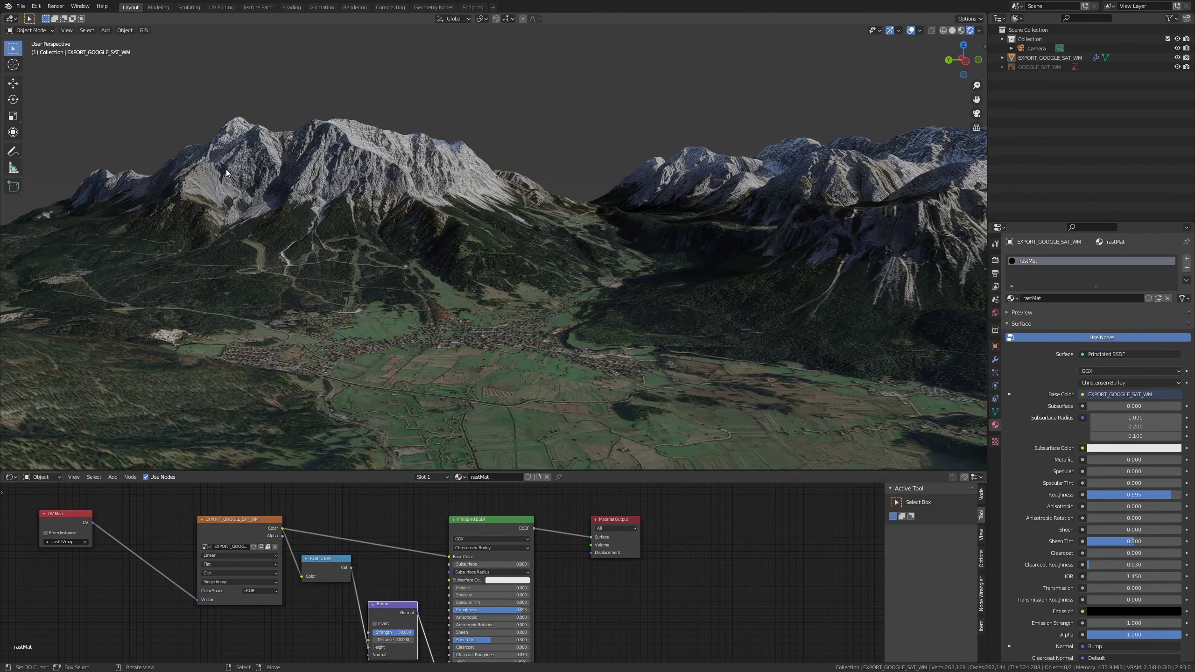
middle_drag(424, 182, 413, 180)
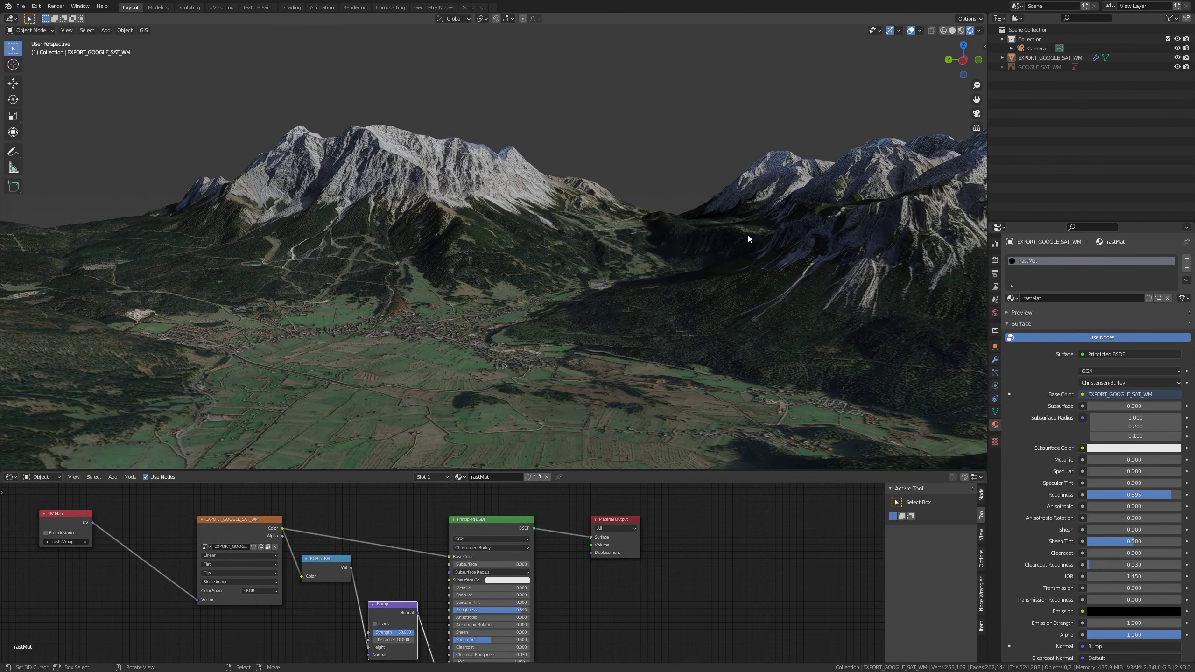
middle_drag(748, 234, 809, 246)
scroll(809, 246, up, 2)
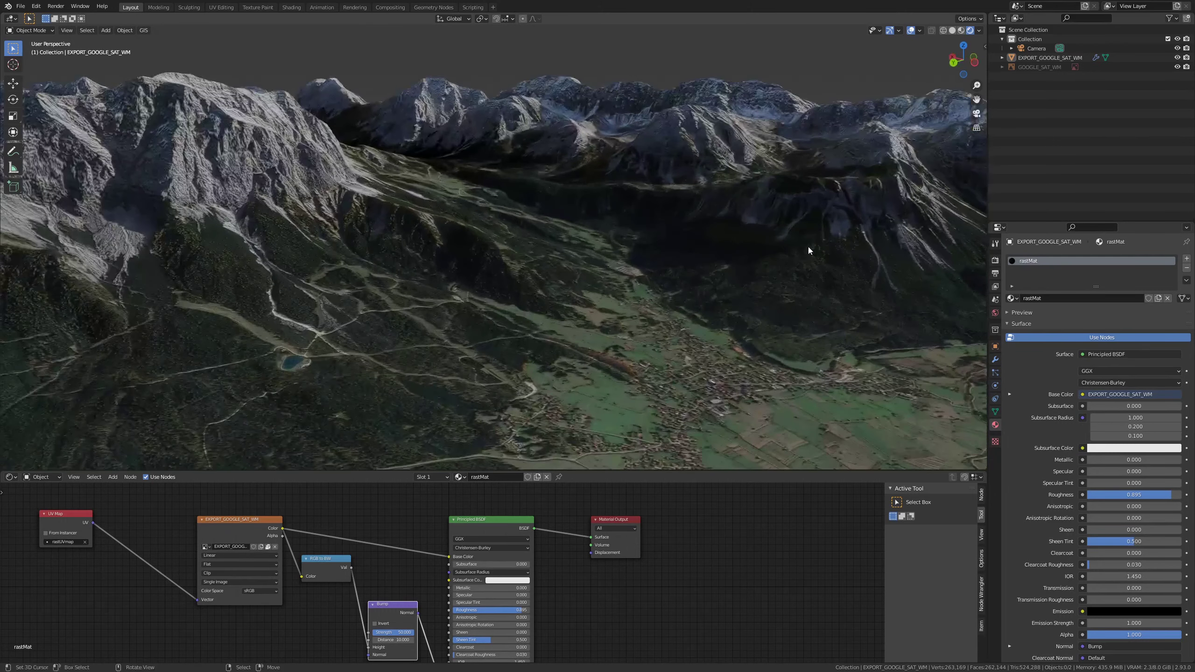
scroll(809, 246, up, 2)
ctrl+scroll(808, 245, down, 1)
scroll(808, 245, up, 2)
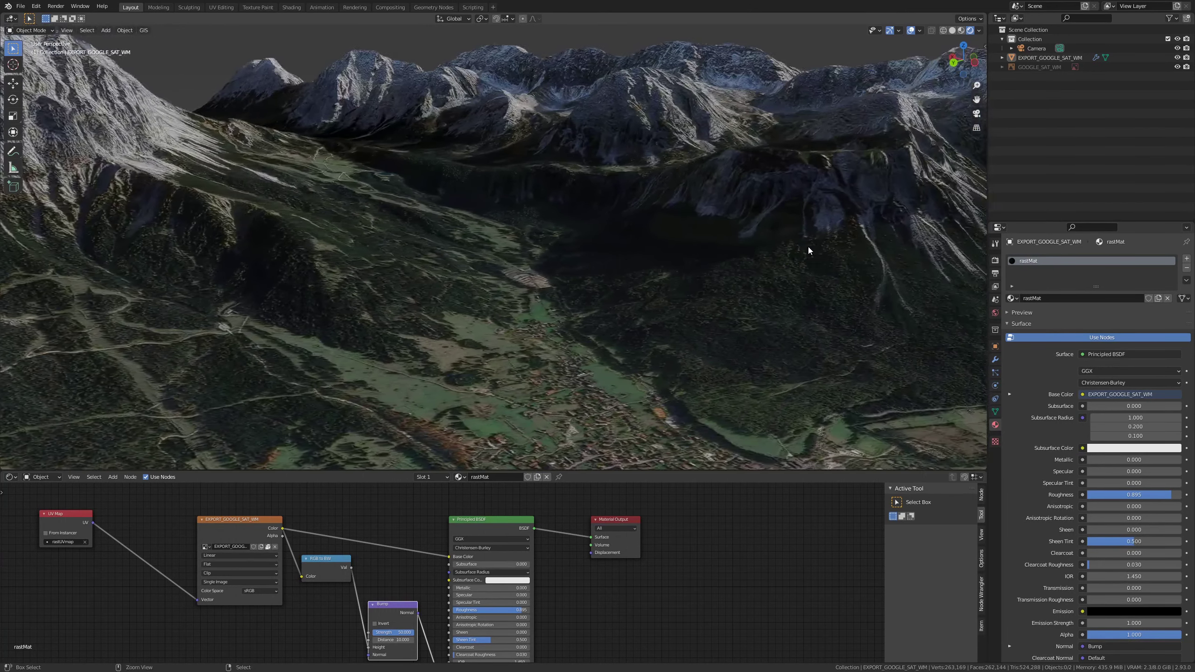
scroll(809, 246, up, 2)
scroll(804, 244, down, 2)
scroll(802, 237, down, 2)
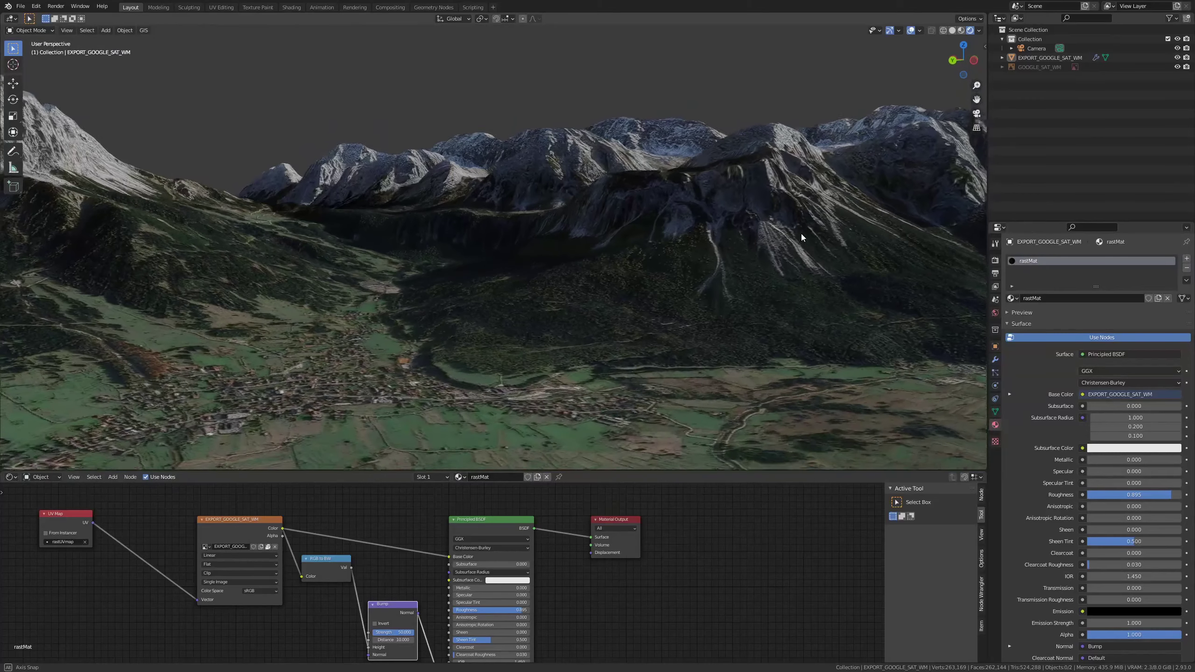
scroll(801, 233, down, 1)
mouse_move(743, 206)
middle_down()
mouse_move(674, 211)
mouse_move(703, 214)
middle_up()
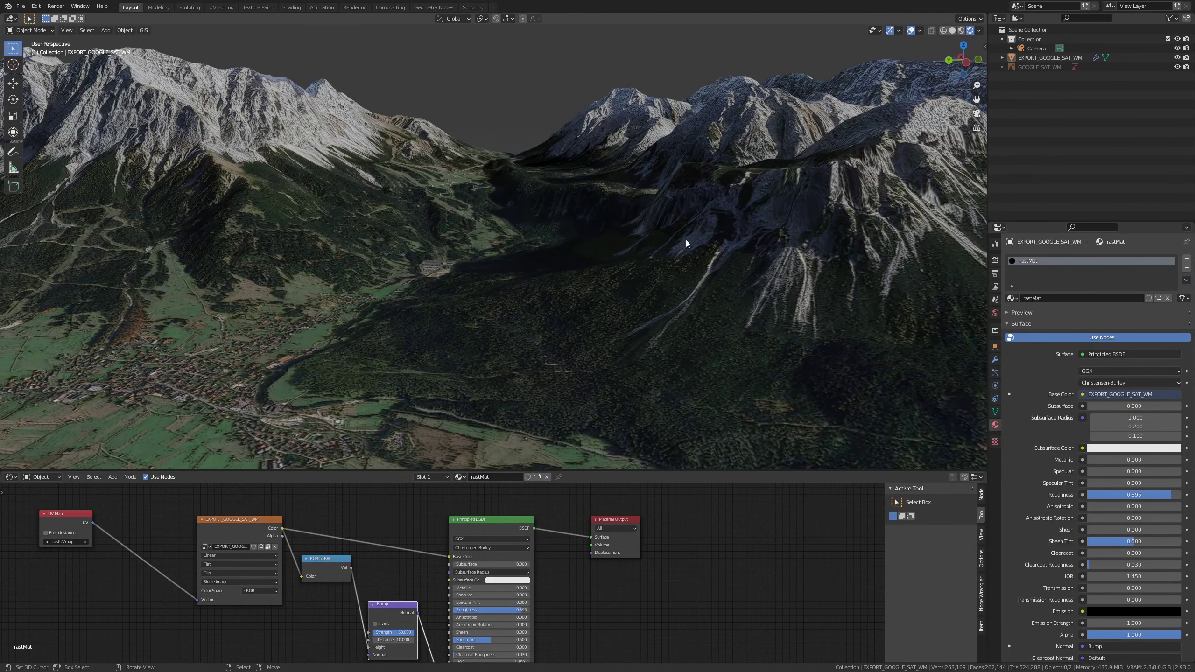
mouse_move(772, 316)
middle_down()
mouse_move(734, 316)
mouse_move(800, 330)
mouse_move(758, 280)
mouse_move(770, 219)
middle_up()
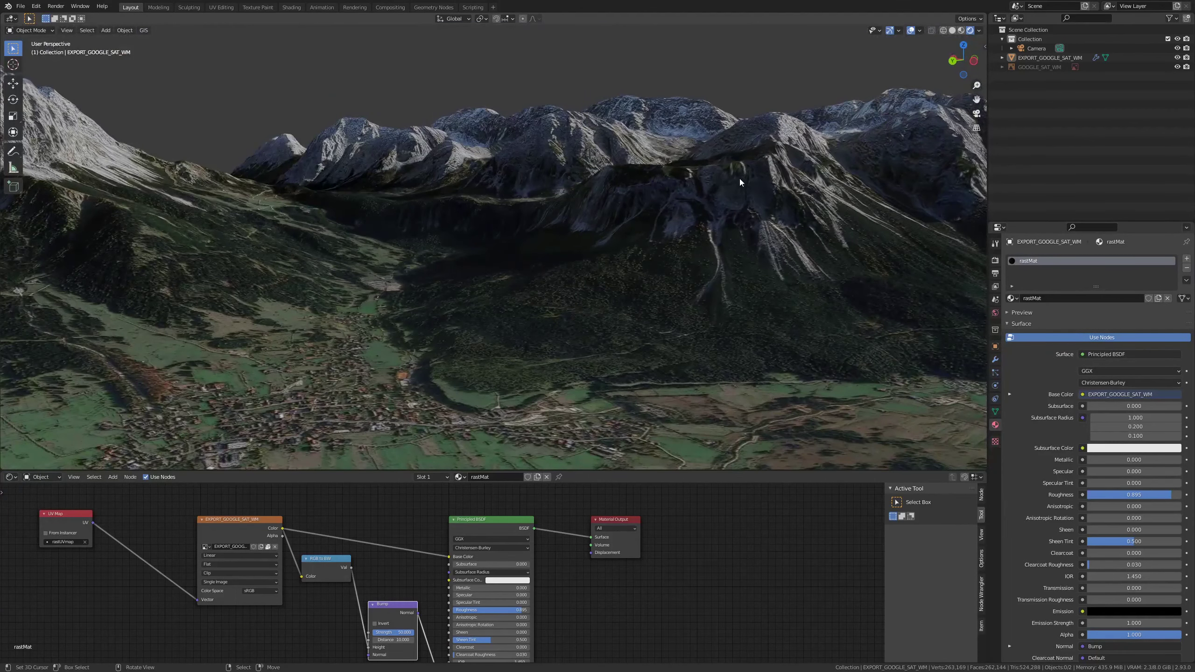
mouse_move(576, 202)
middle_down()
mouse_move(607, 219)
mouse_move(374, 148)
middle_up()
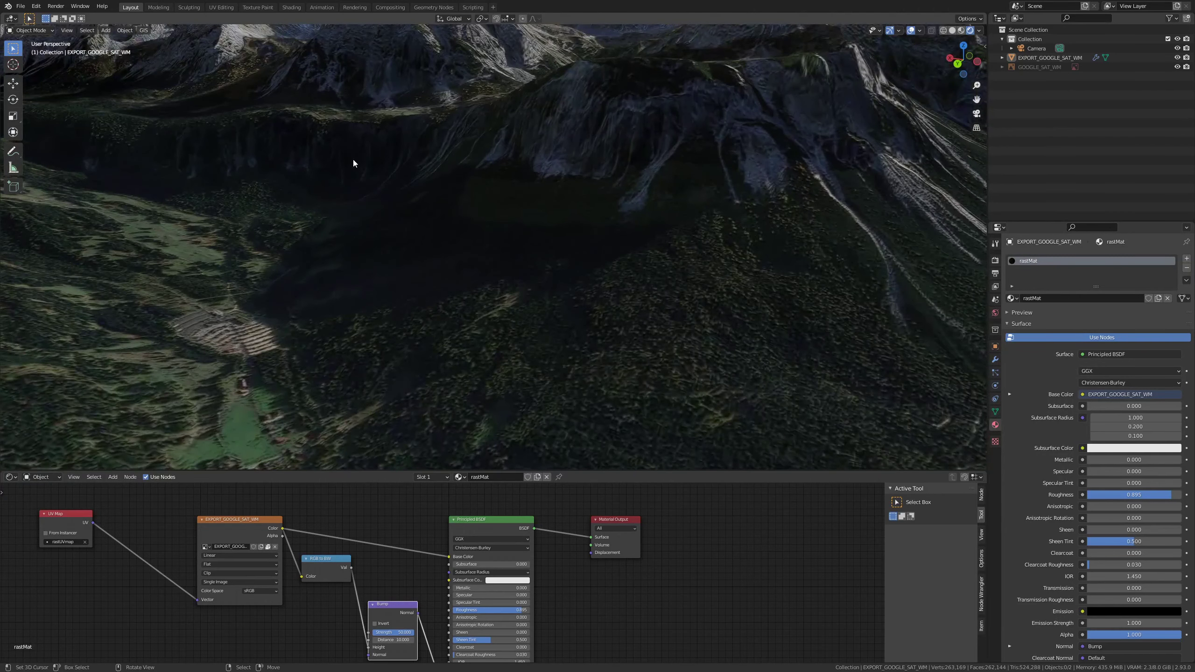
scroll(455, 155, down, 2)
scroll(466, 159, down, 3)
scroll(515, 222, down, 3)
mouse_move(566, 222)
middle_down()
mouse_move(579, 229)
mouse_move(546, 217)
mouse_move(566, 220)
middle_up()
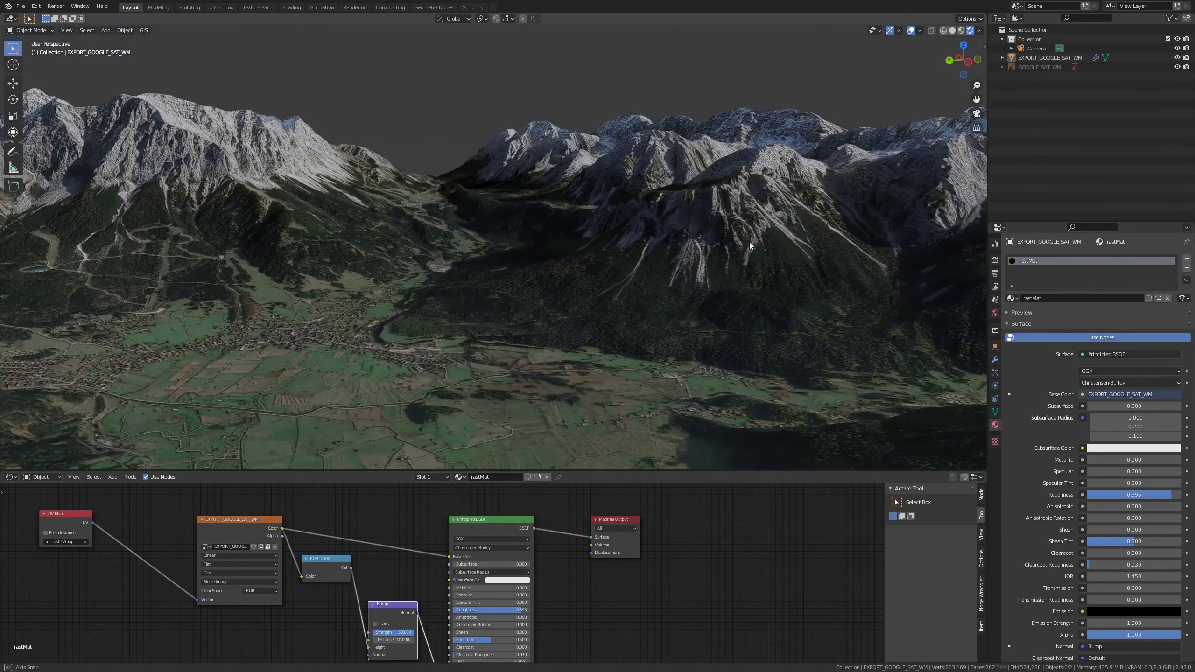
mouse_move(749, 242)
middle_down()
mouse_move(720, 244)
mouse_move(772, 245)
middle_up()
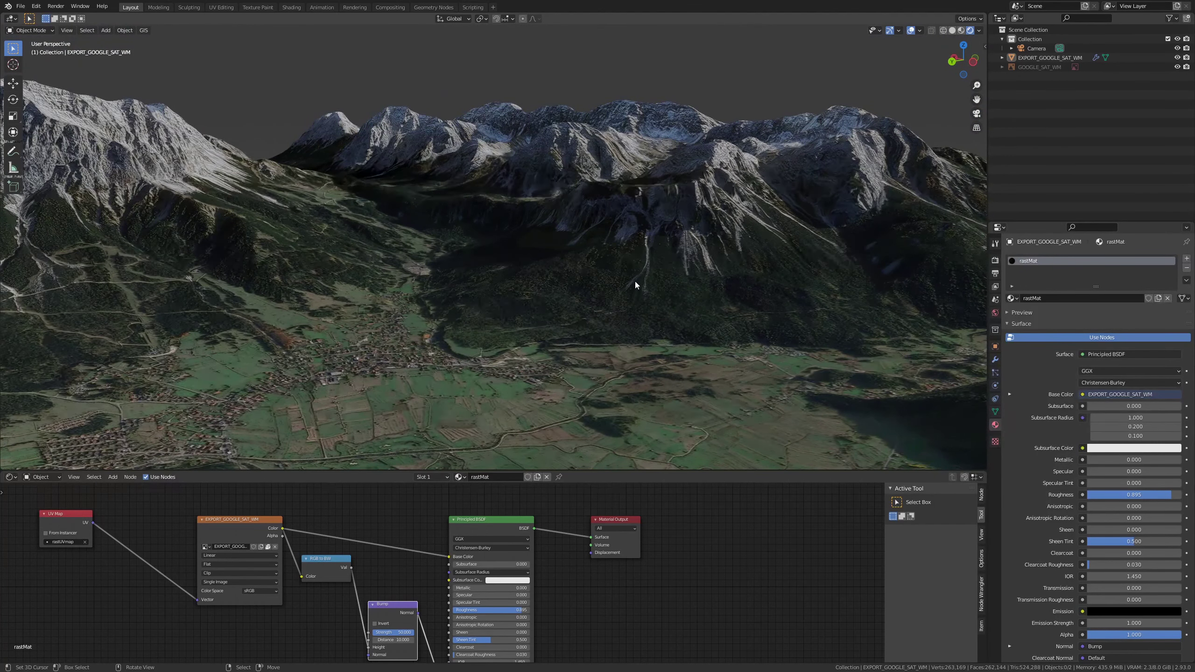
scroll(631, 281, down, 5)
middle_drag(618, 280, 567, 284)
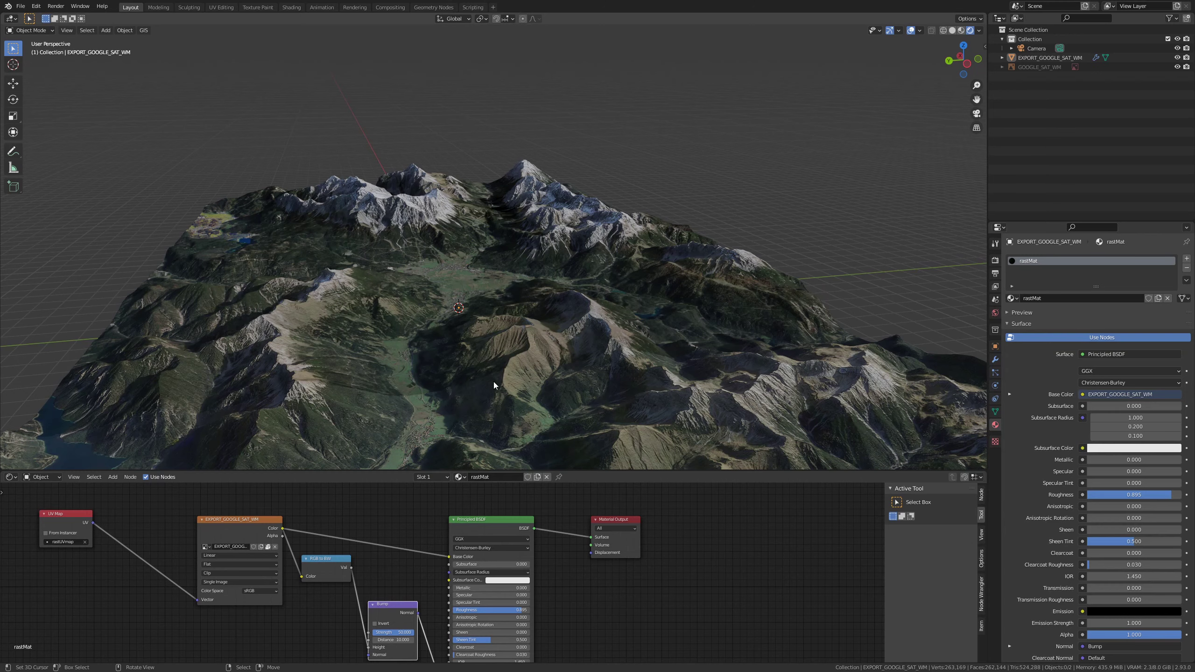
mouse_move(526, 367)
middle_down()
mouse_move(519, 357)
mouse_move(530, 357)
middle_up()
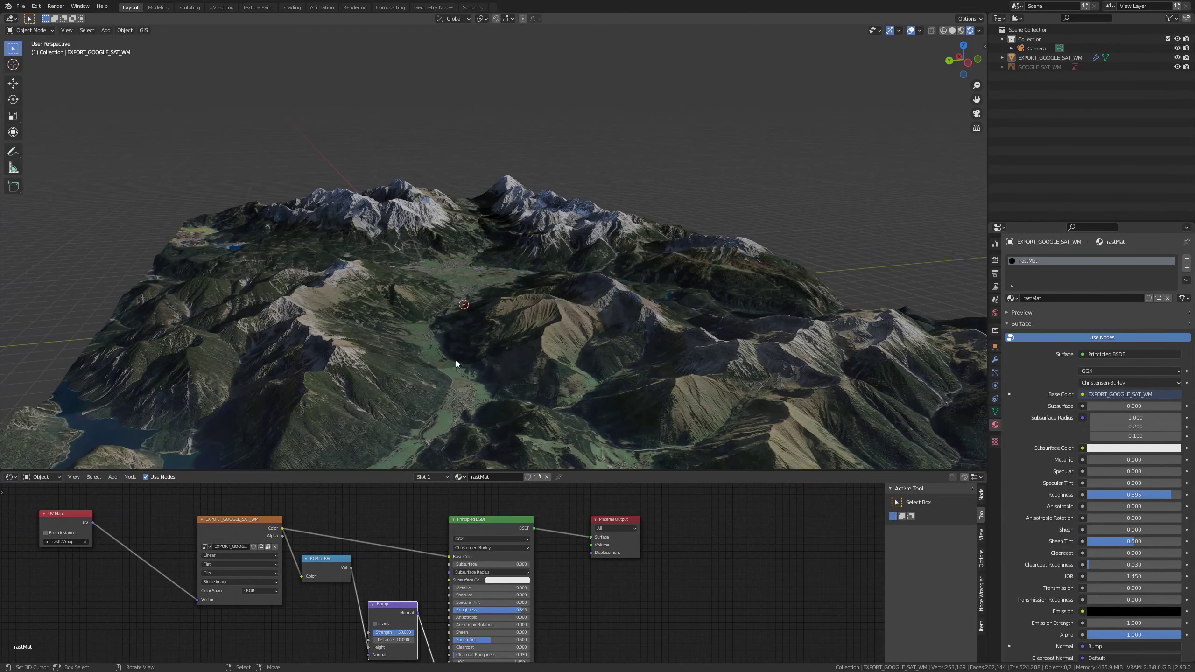
middle_drag(530, 398, 453, 384)
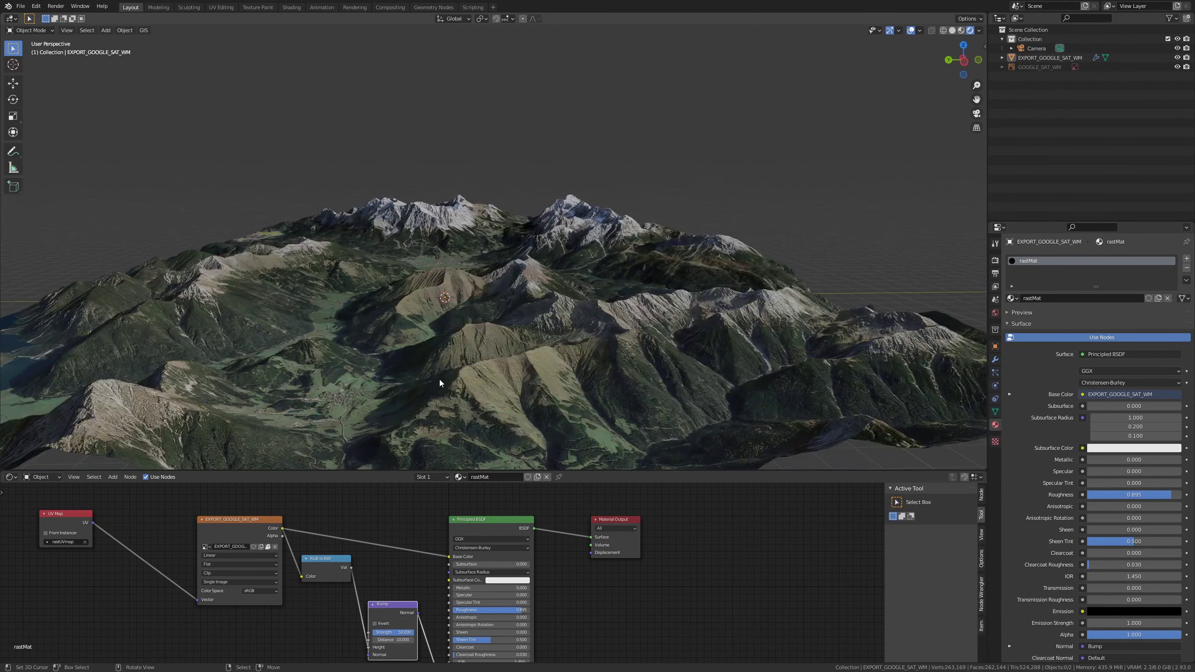
middle_drag(439, 379, 455, 380)
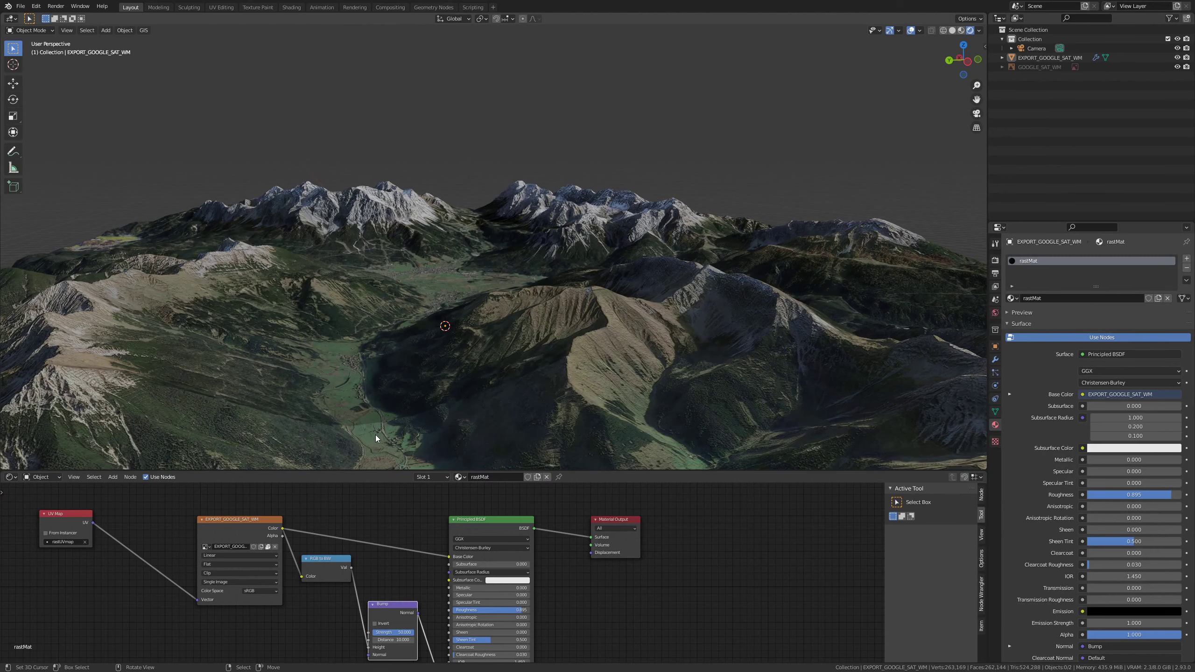
mouse_move(429, 402)
middle_down()
mouse_move(340, 426)
mouse_move(391, 444)
mouse_move(496, 403)
mouse_move(558, 406)
middle_up()
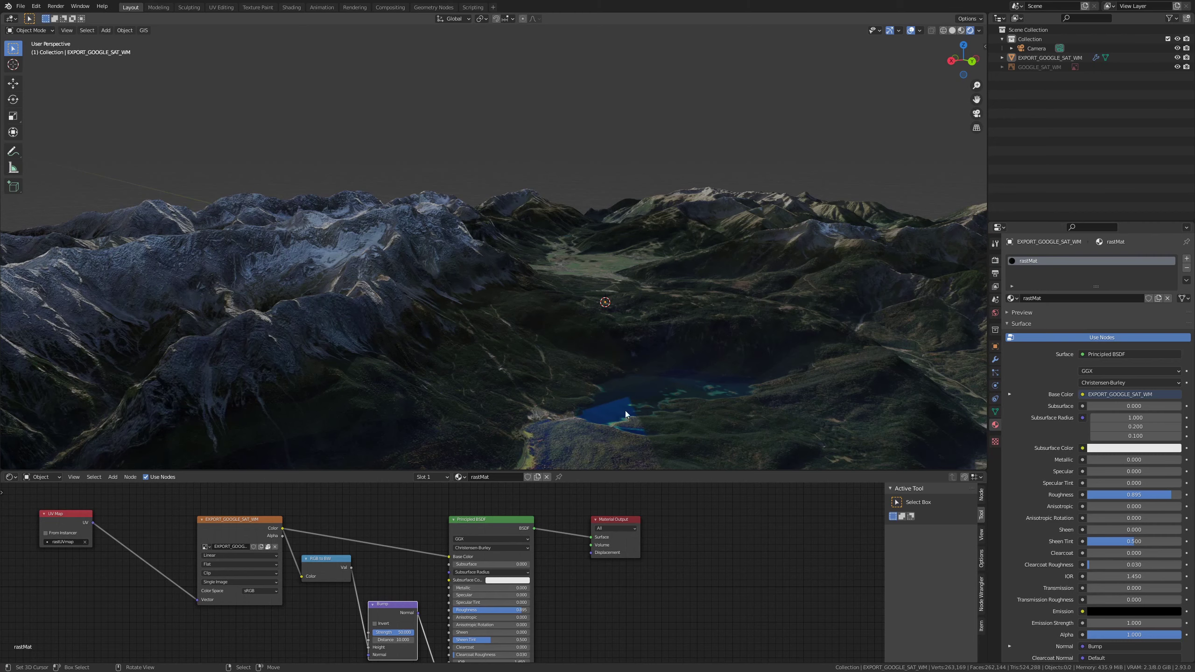
mouse_move(671, 334)
middle_down()
mouse_move(607, 357)
mouse_move(561, 352)
middle_up()
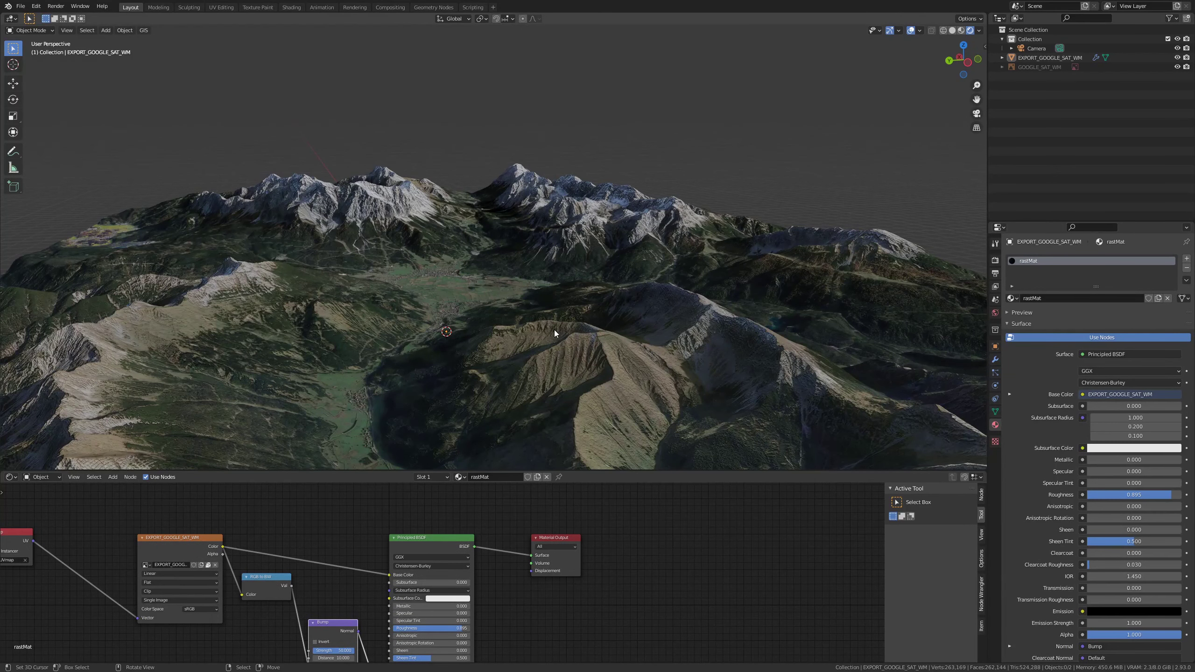
middle_drag(555, 330, 564, 341)
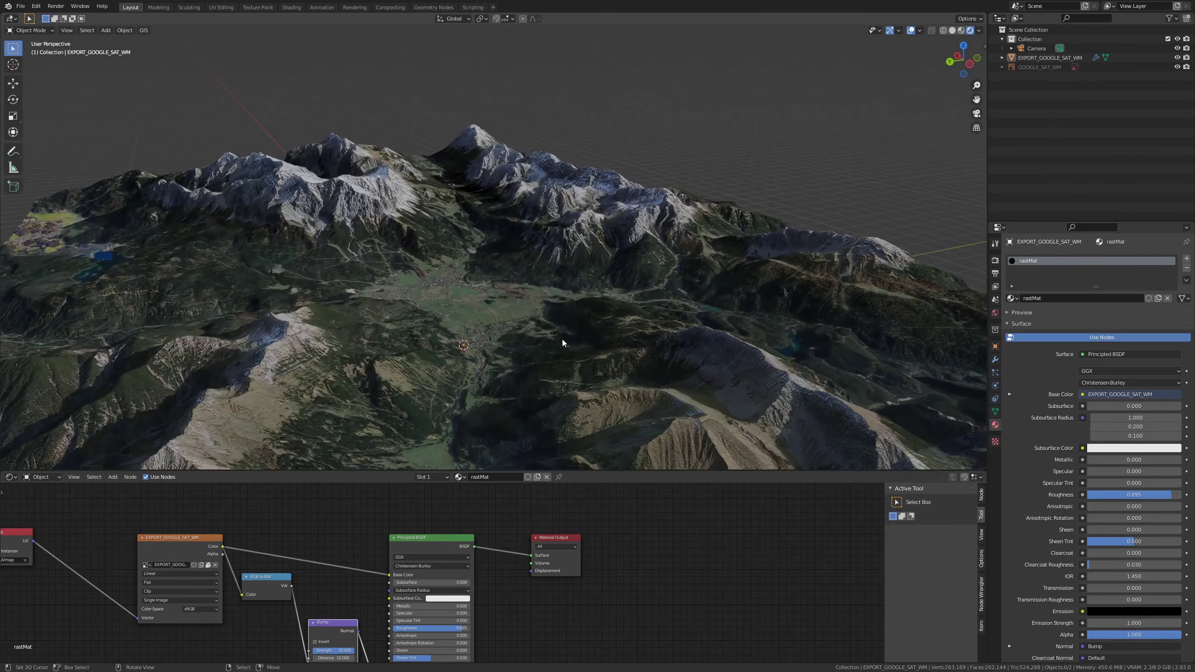